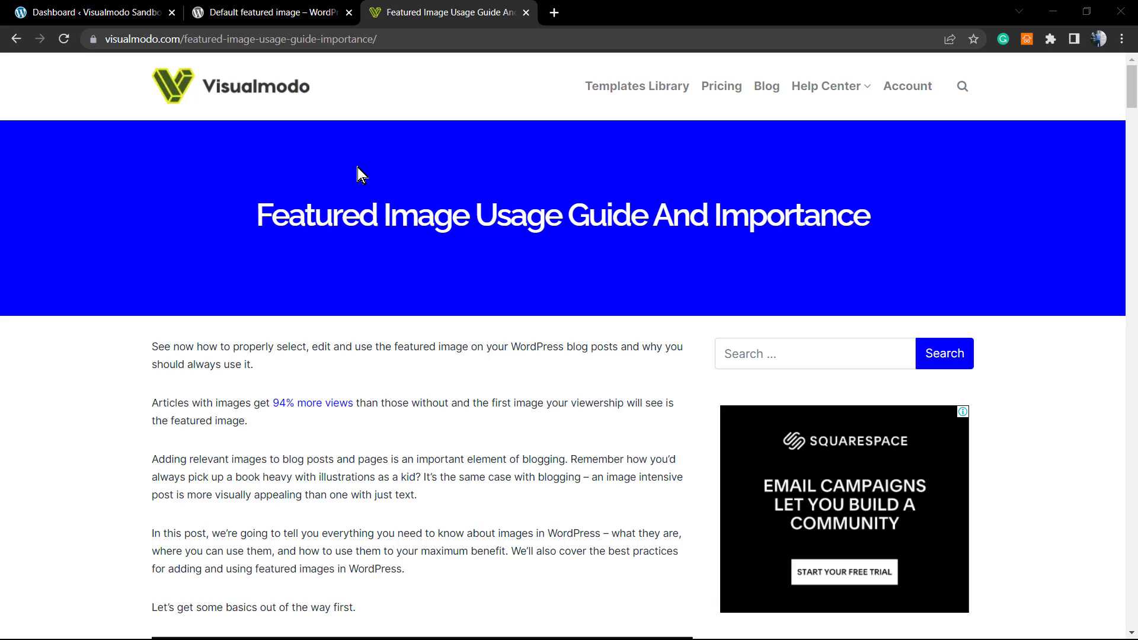
# Read through the 'Featured Image Usage Guide And Importance' article, highlighting its title.
pyautogui.scroll(-1, 357, 165)
pyautogui.scroll(1, 287, 172)
pyautogui.tripleClick(241, 215)
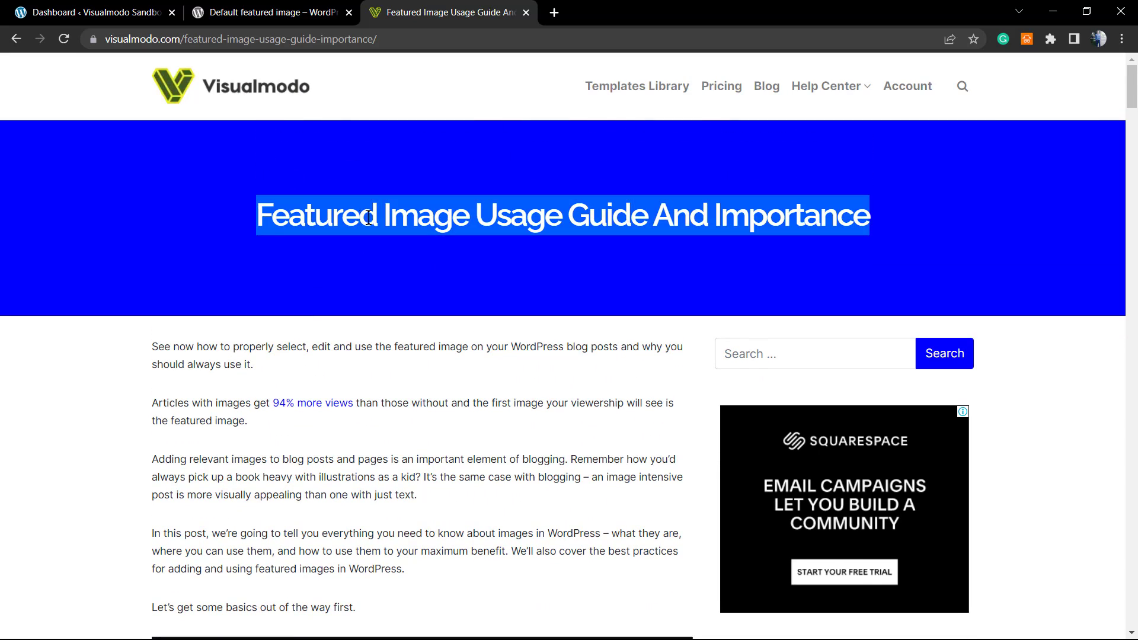
pyautogui.scroll(-5, 367, 223)
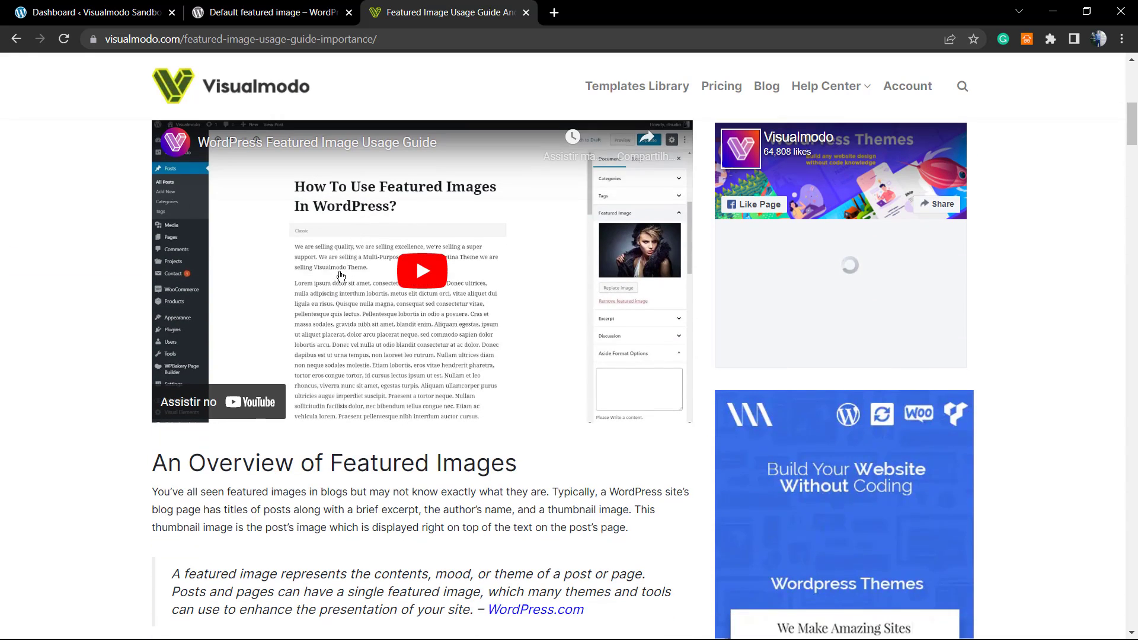
pyautogui.scroll(1, 332, 283)
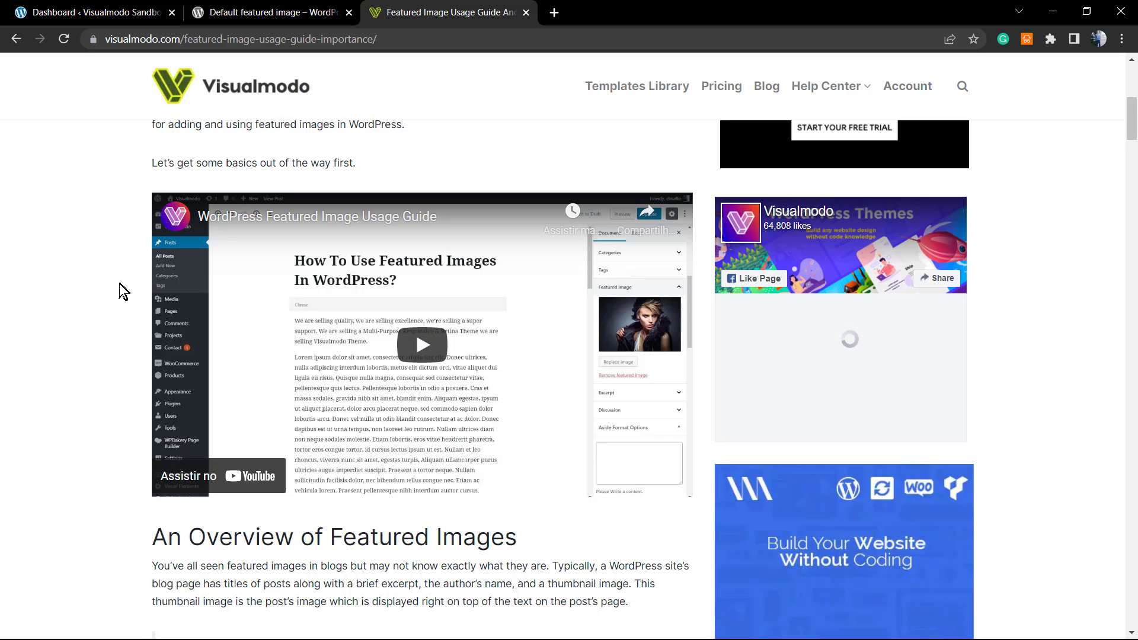
pyautogui.scroll(-5, 121, 285)
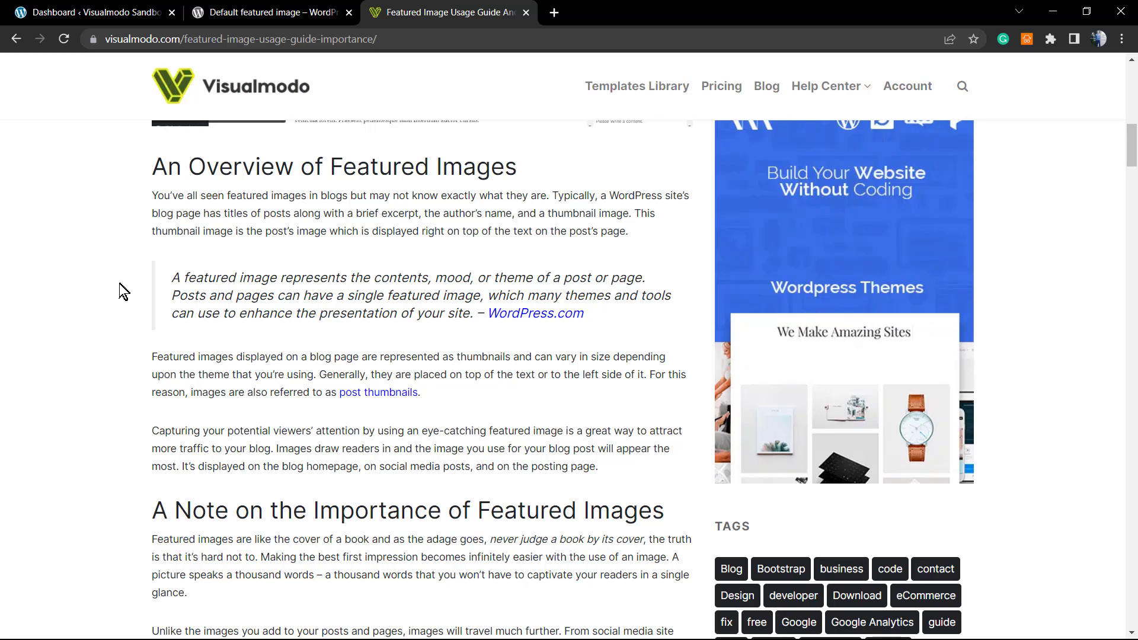
pyautogui.scroll(-3, 119, 283)
pyautogui.scroll(4, 127, 282)
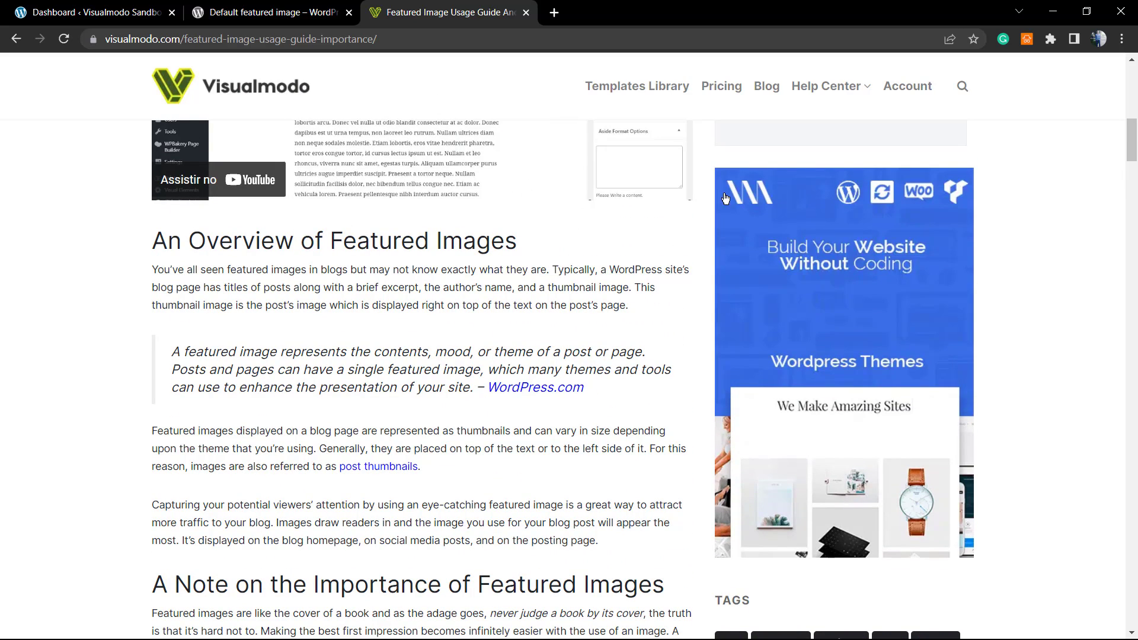
# Open the Blog listing page and browse its posts.
pyautogui.click(768, 86)
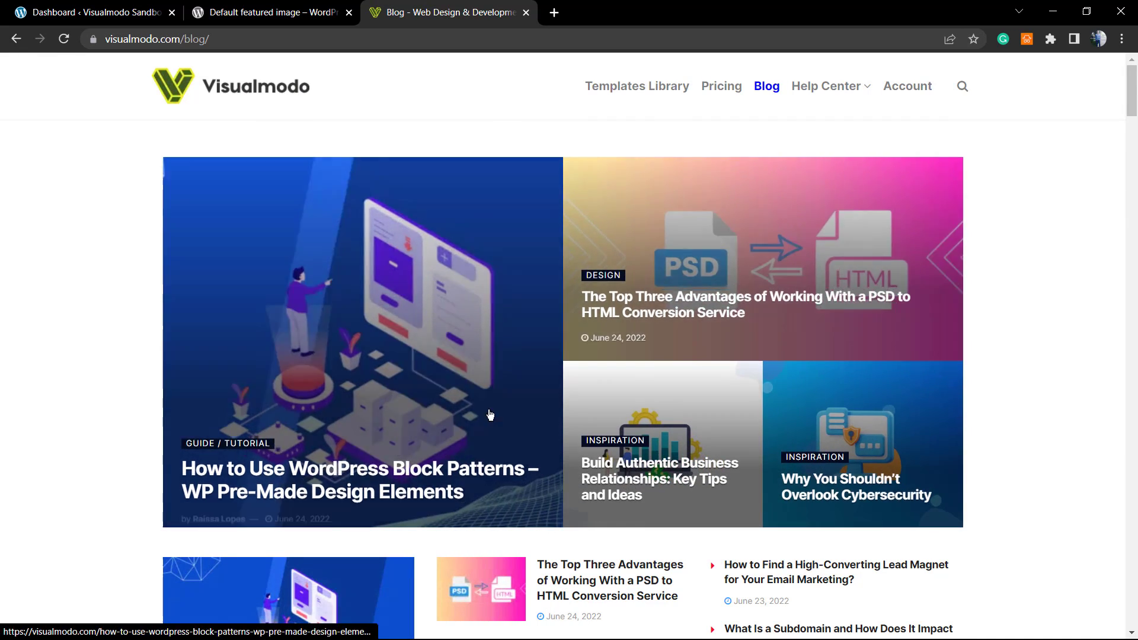
pyautogui.scroll(-5, 563, 342)
pyautogui.scroll(-12, 563, 342)
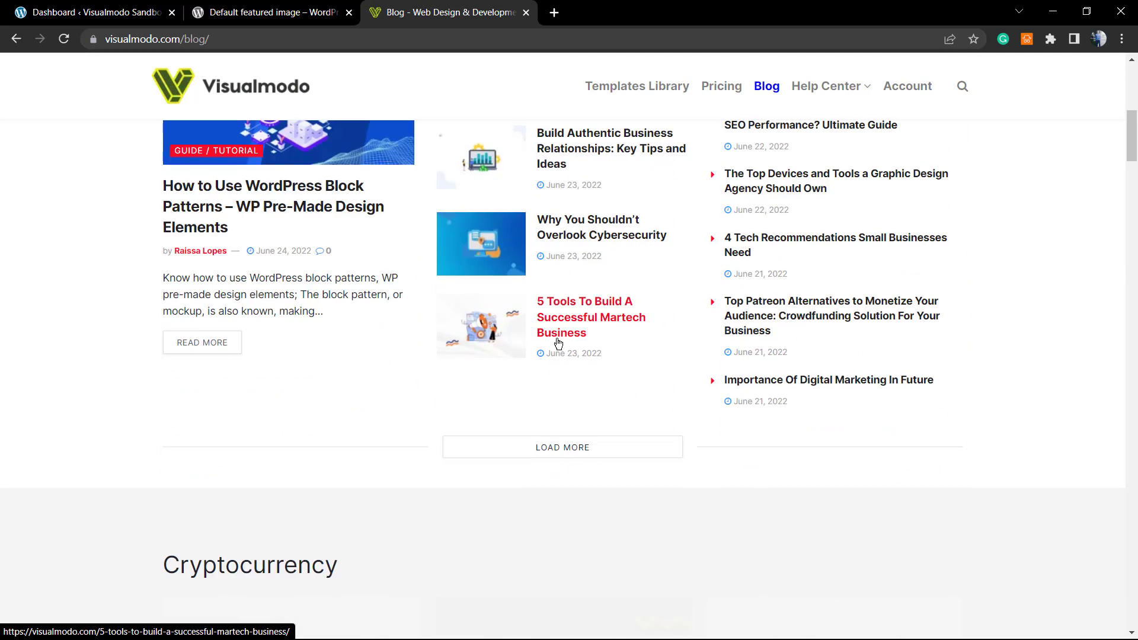
pyautogui.scroll(-10, 507, 336)
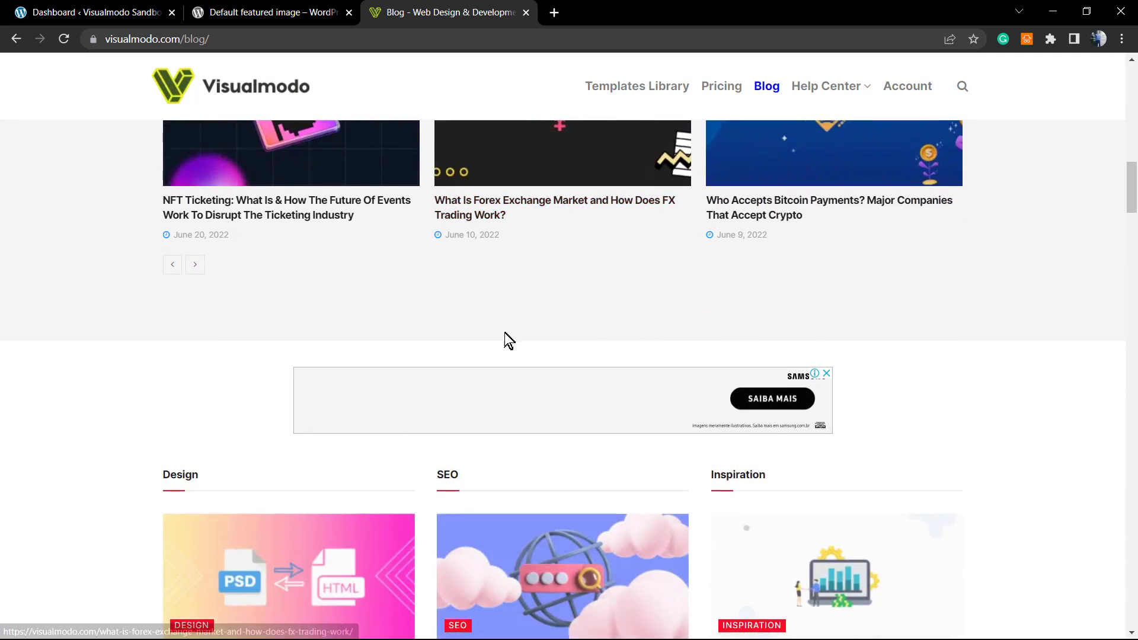
pyautogui.scroll(-4, 505, 337)
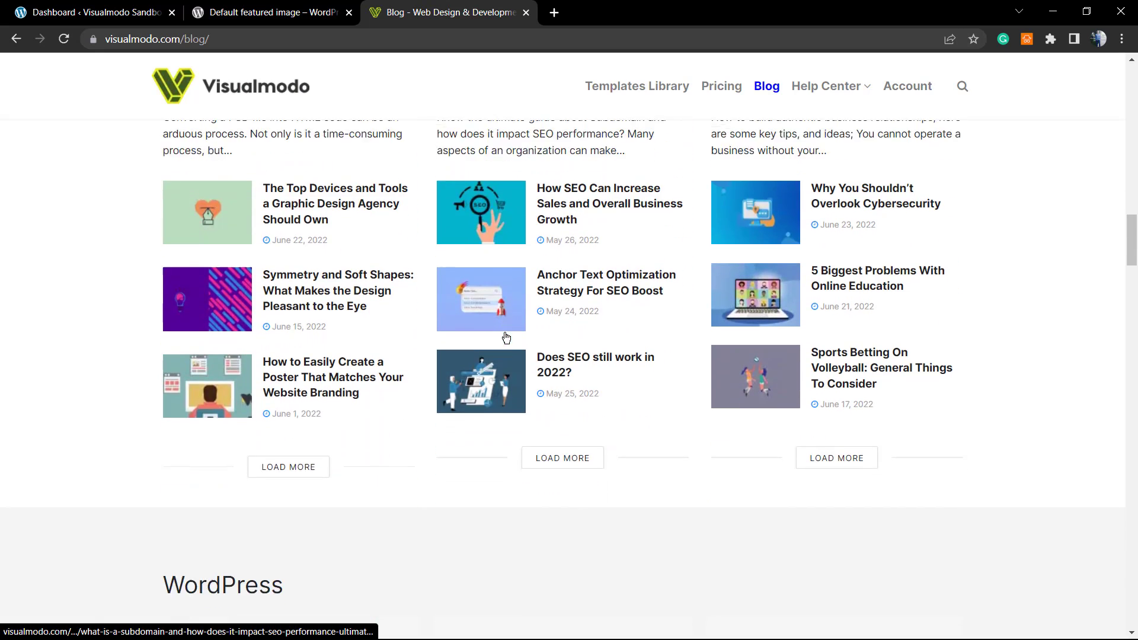
pyautogui.scroll(3, 506, 338)
pyautogui.scroll(8, 505, 337)
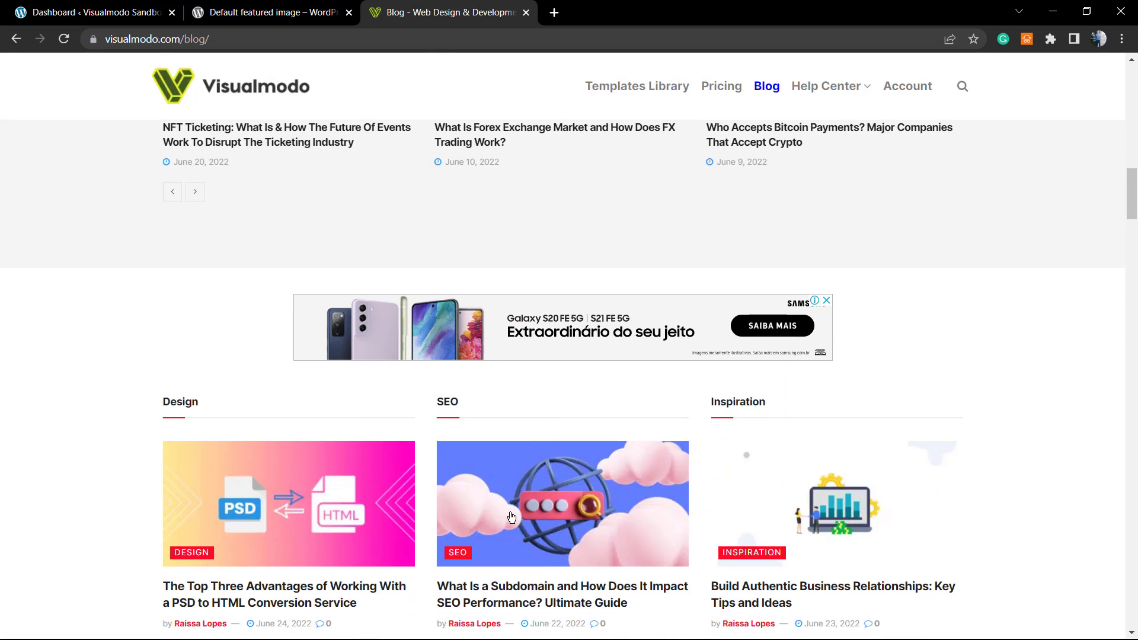
# Open the article 'What Is a Subdomain and How Does It Impact SEO Performance?'.
pyautogui.click(512, 518)
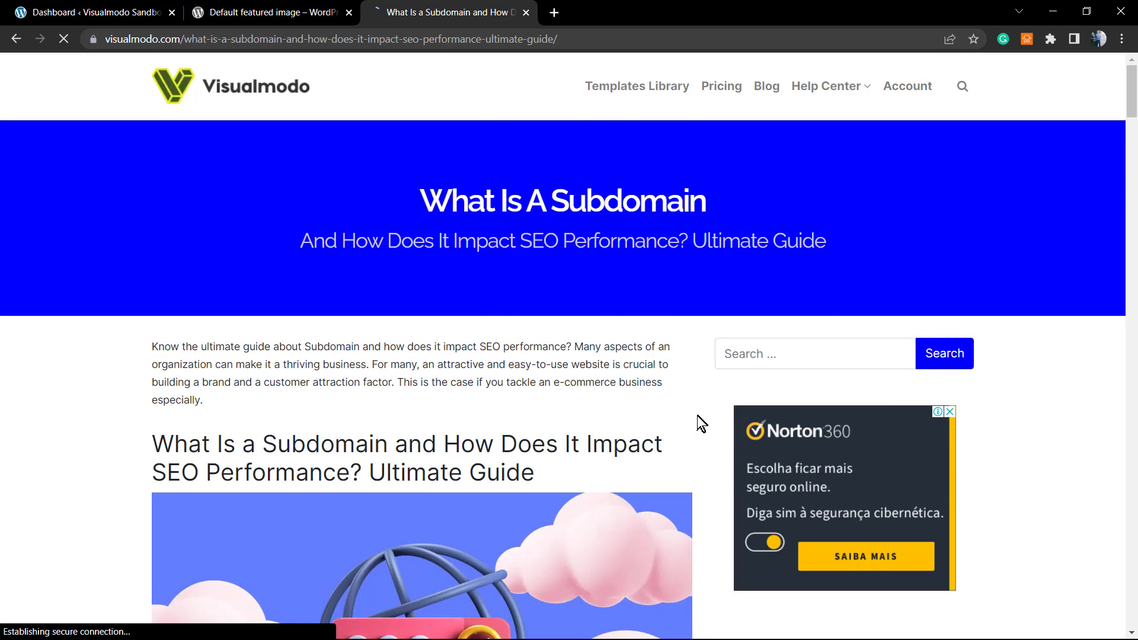
pyautogui.scroll(-15, 704, 379)
pyautogui.scroll(20, 691, 376)
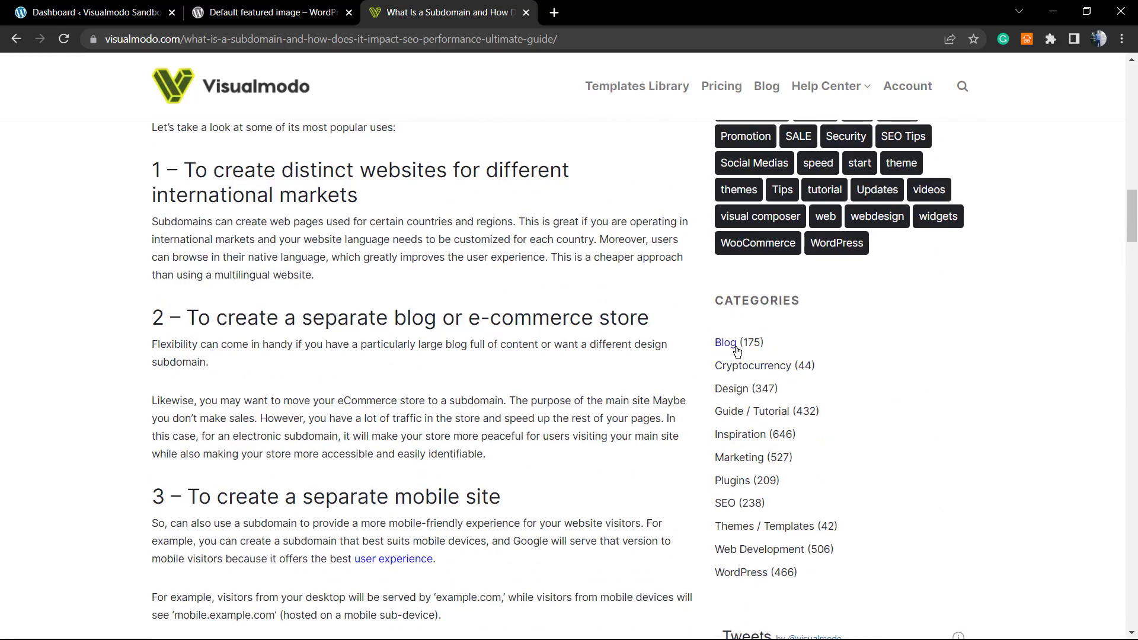
# Open the 'Blog (175)' category archive from the sidebar and return to the page top.
pyautogui.click(734, 345)
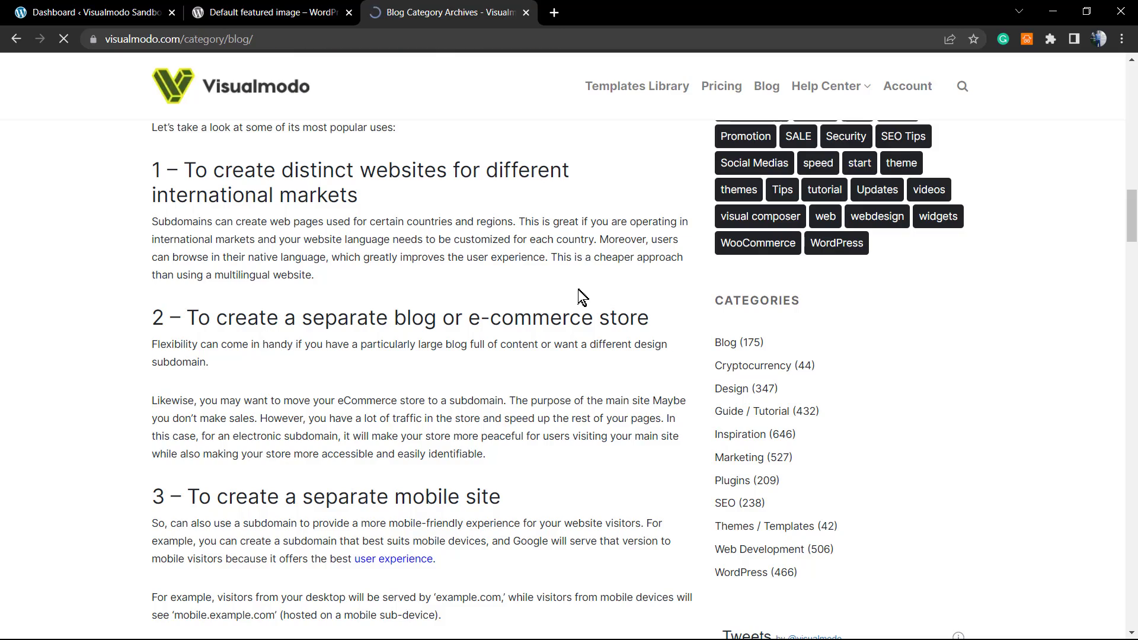
pyautogui.scroll(-18, 524, 304)
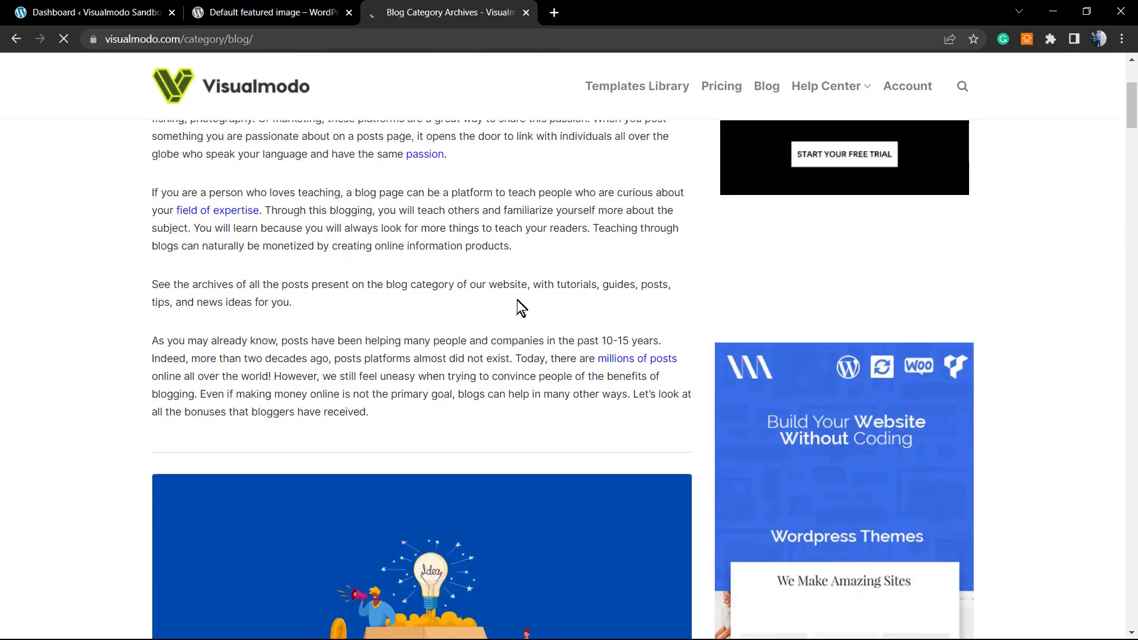
pyautogui.scroll(15, 512, 313)
pyautogui.scroll(3, 513, 316)
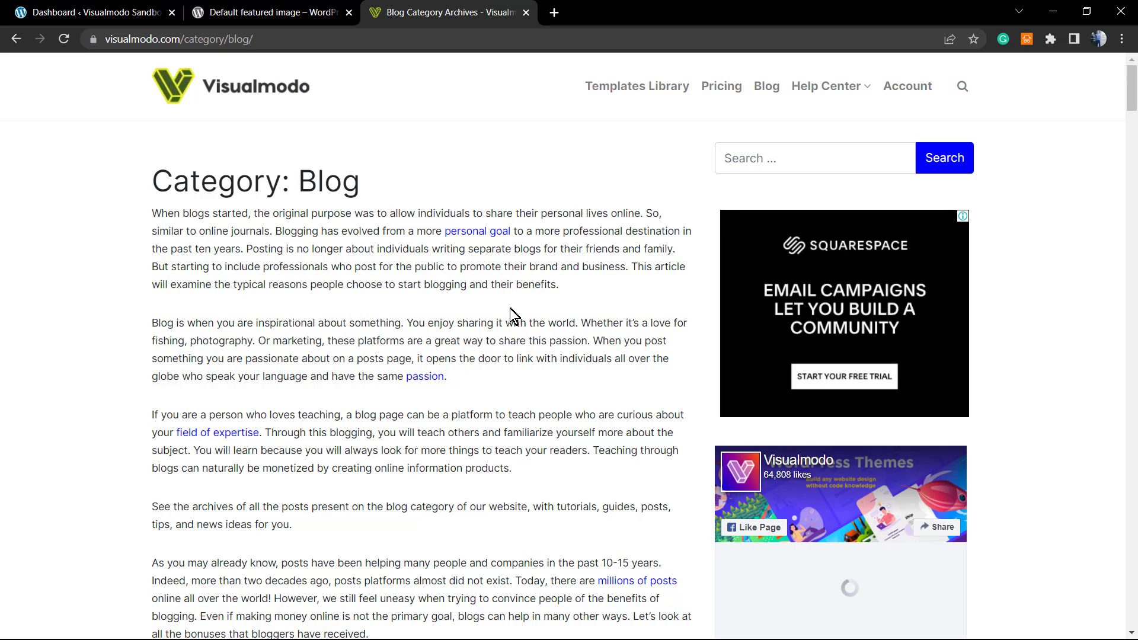
# Check the Default featured image plugin's wordpress.org page, highlighting the plugin name.
pyautogui.click(151, 12)
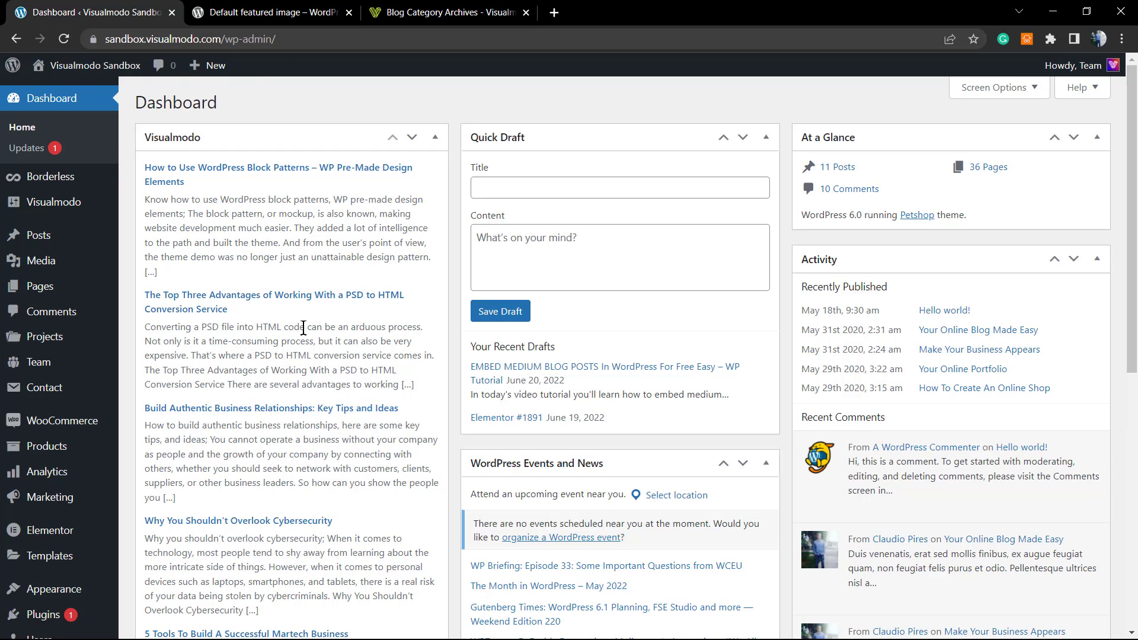
pyautogui.click(314, 12)
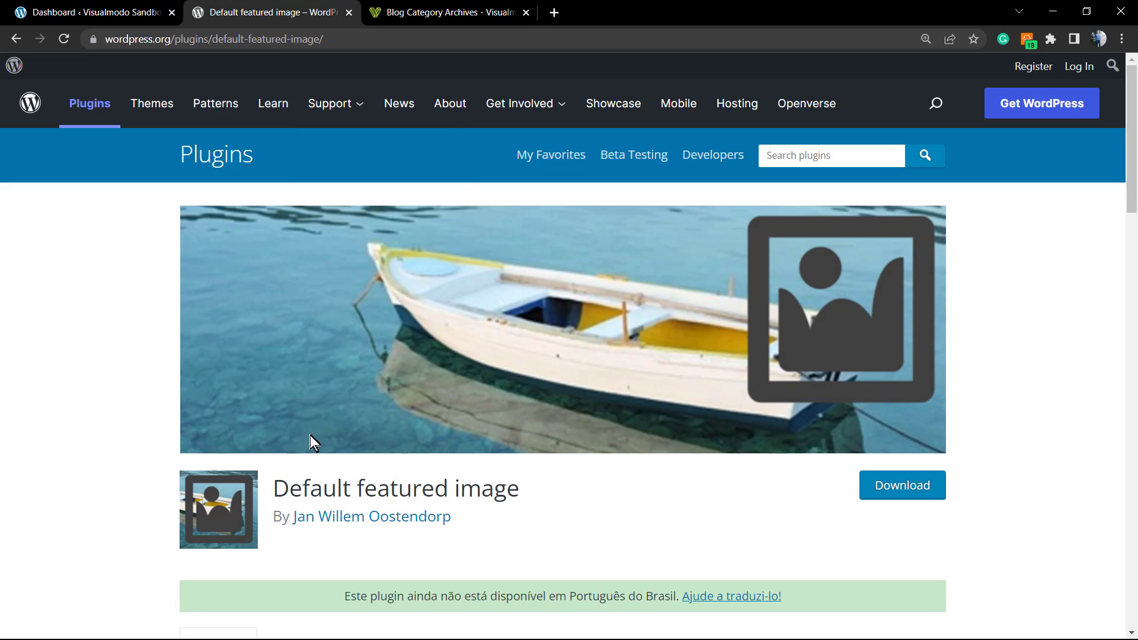
pyautogui.tripleClick(444, 490)
pyautogui.hotkey('ctrl', 'c')
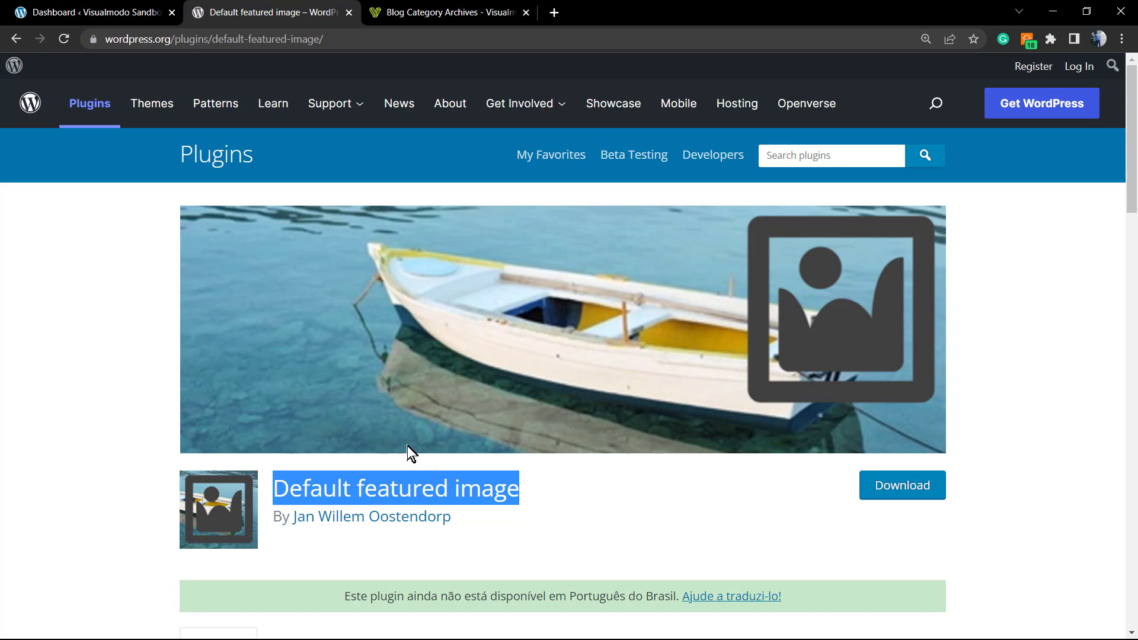
# Return to the Visualmodo Sandbox admin dashboard and reach the Plugins menu.
pyautogui.click(100, 12)
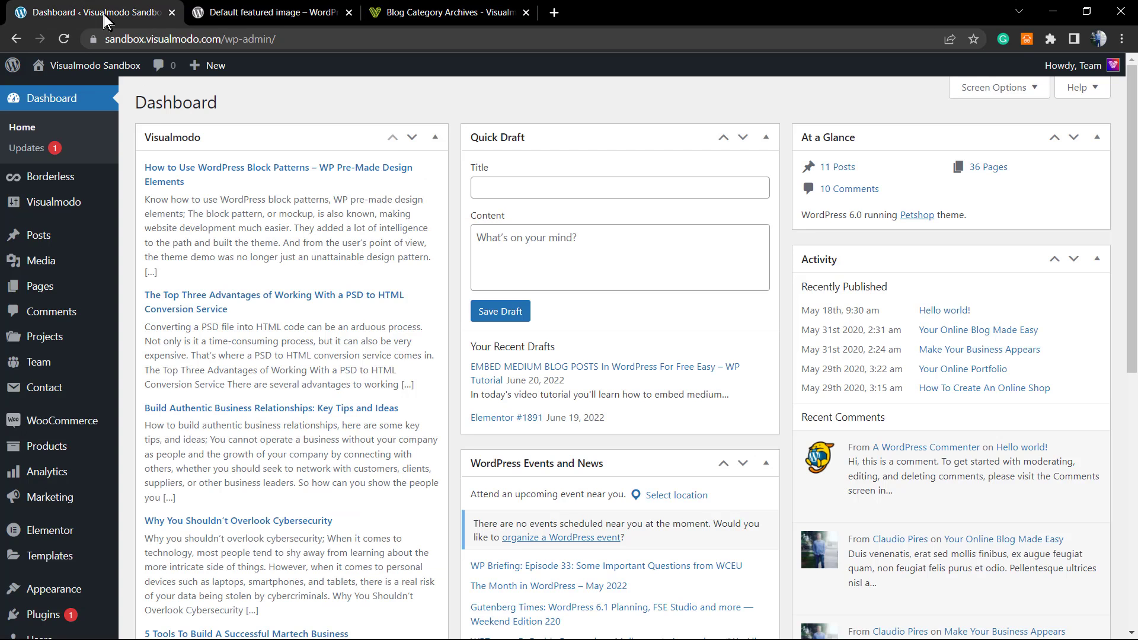
pyautogui.scroll(-2, 55, 465)
pyautogui.moveTo(55, 463)
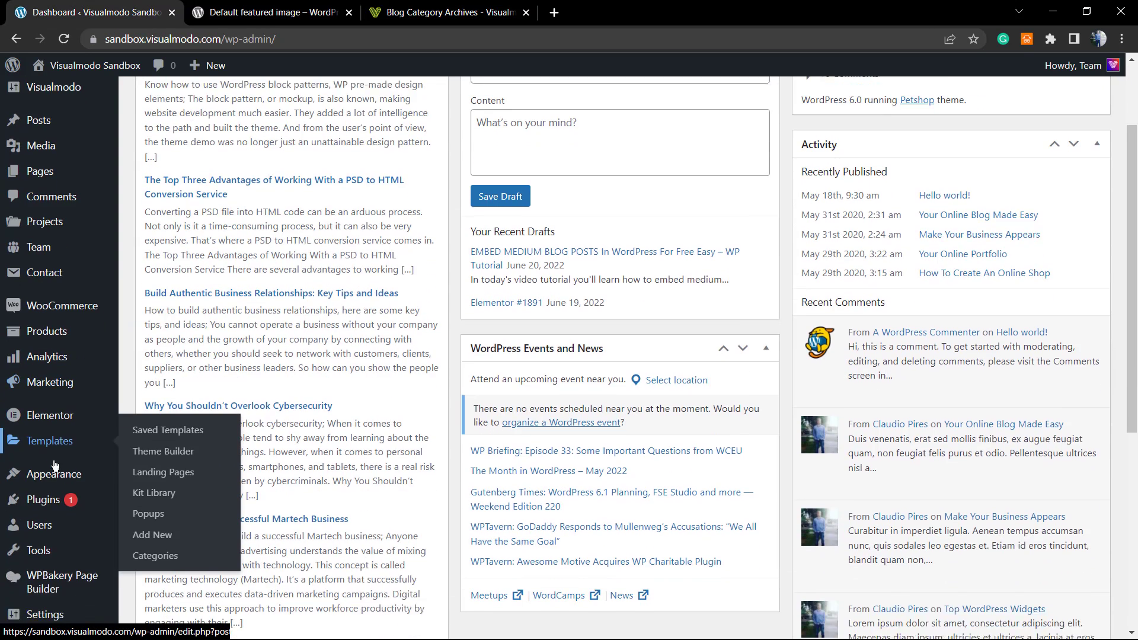
pyautogui.scroll(-1, 54, 465)
# Search Plugins > Add New for 'Default featured image' and install the first result.
pyautogui.moveTo(66, 484)
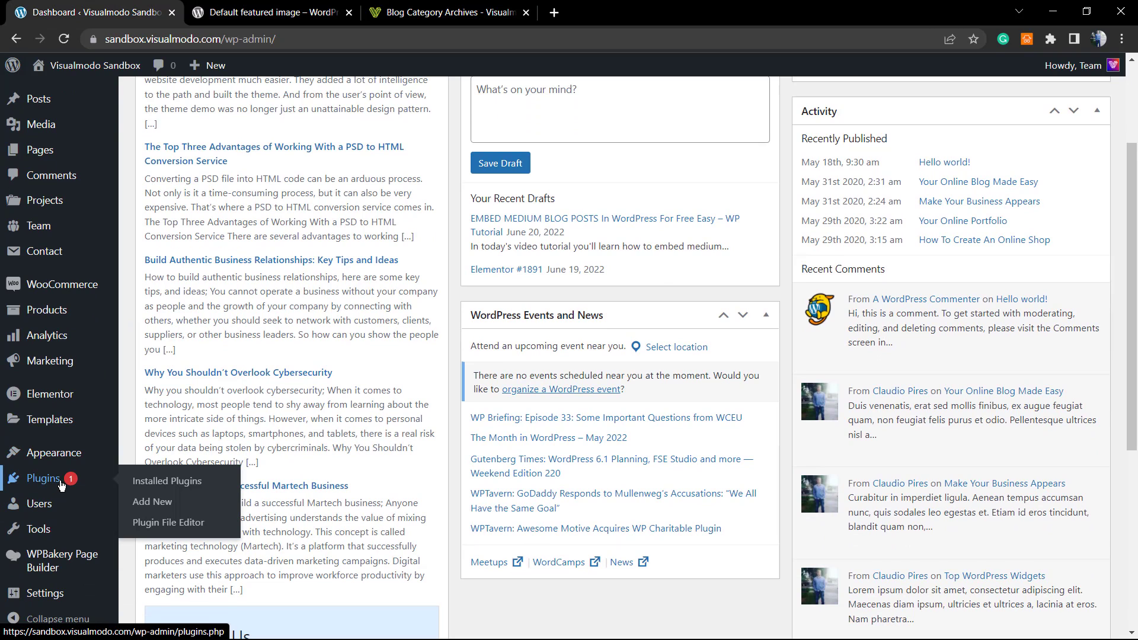
pyautogui.click(156, 504)
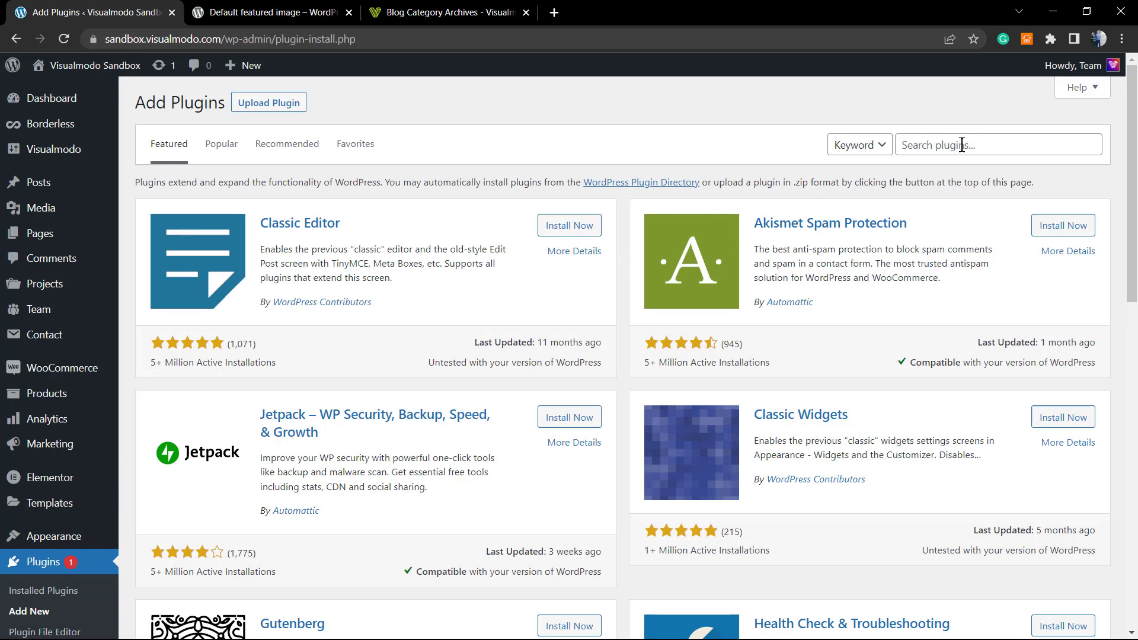
pyautogui.click(992, 144)
pyautogui.hotkey('ctrl', 'v')
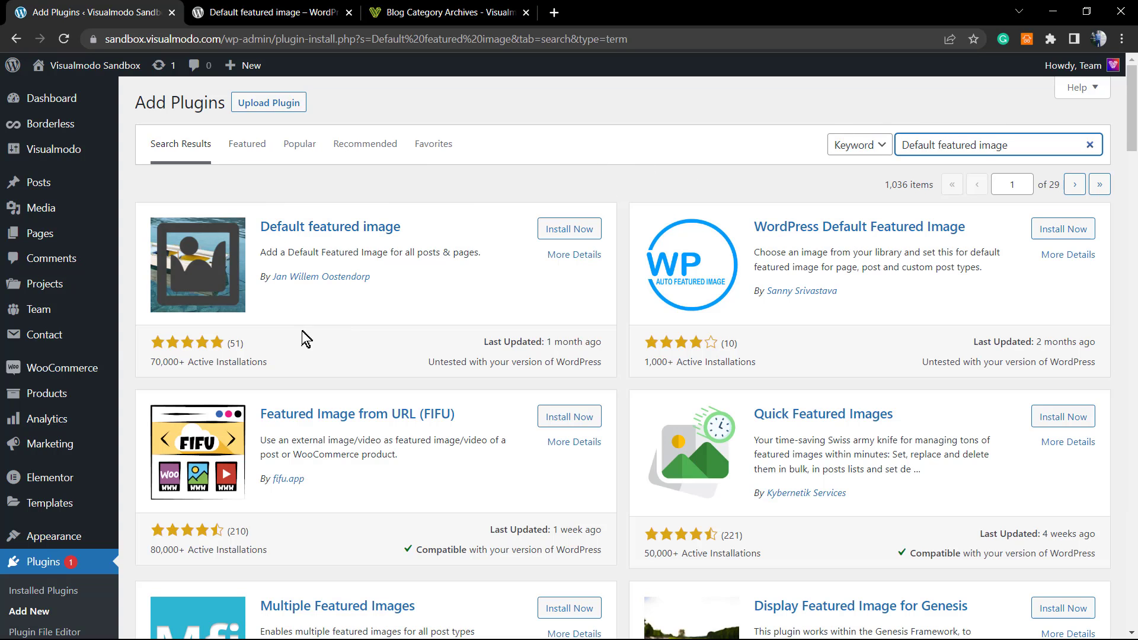
pyautogui.click(292, 364)
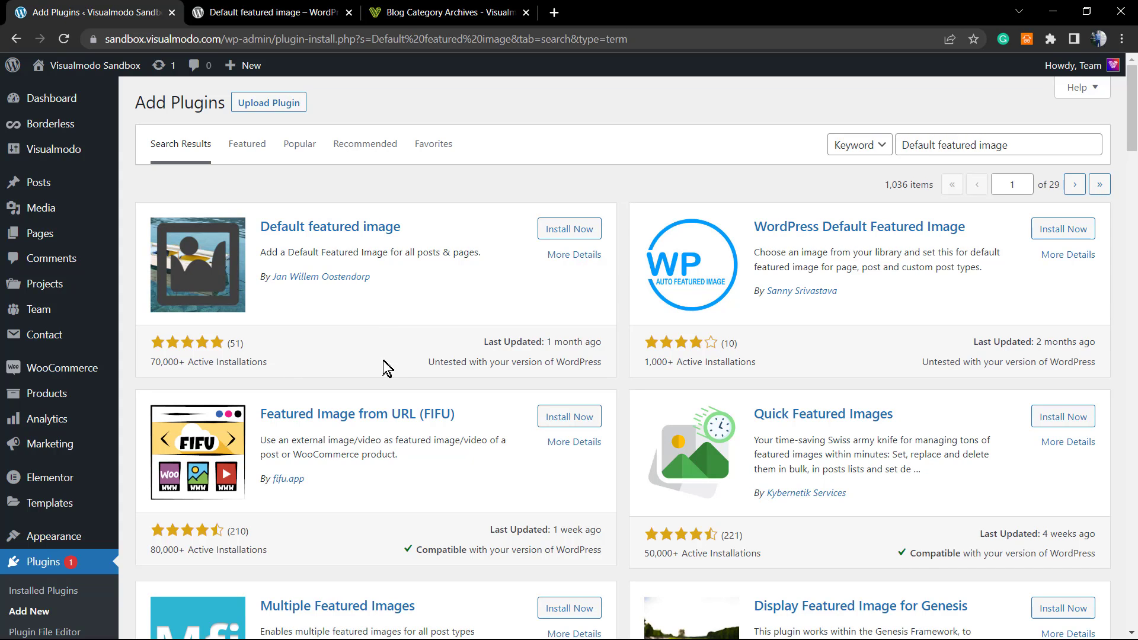
pyautogui.scroll(-1, 287, 284)
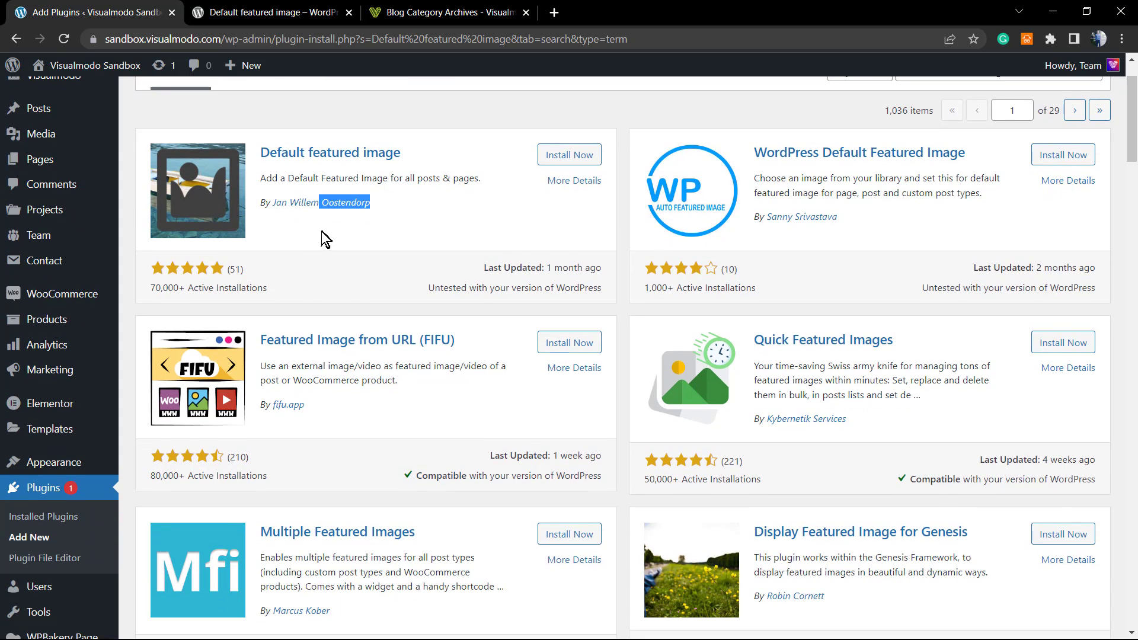
pyautogui.scroll(2, 425, 300)
pyautogui.click(570, 231)
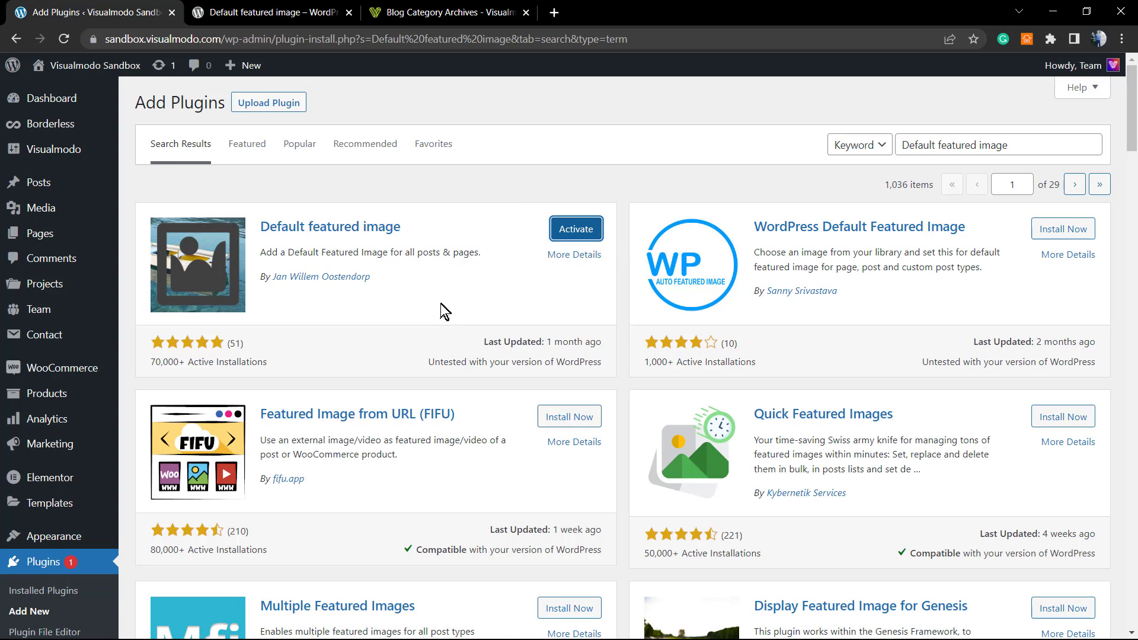
pyautogui.click(569, 236)
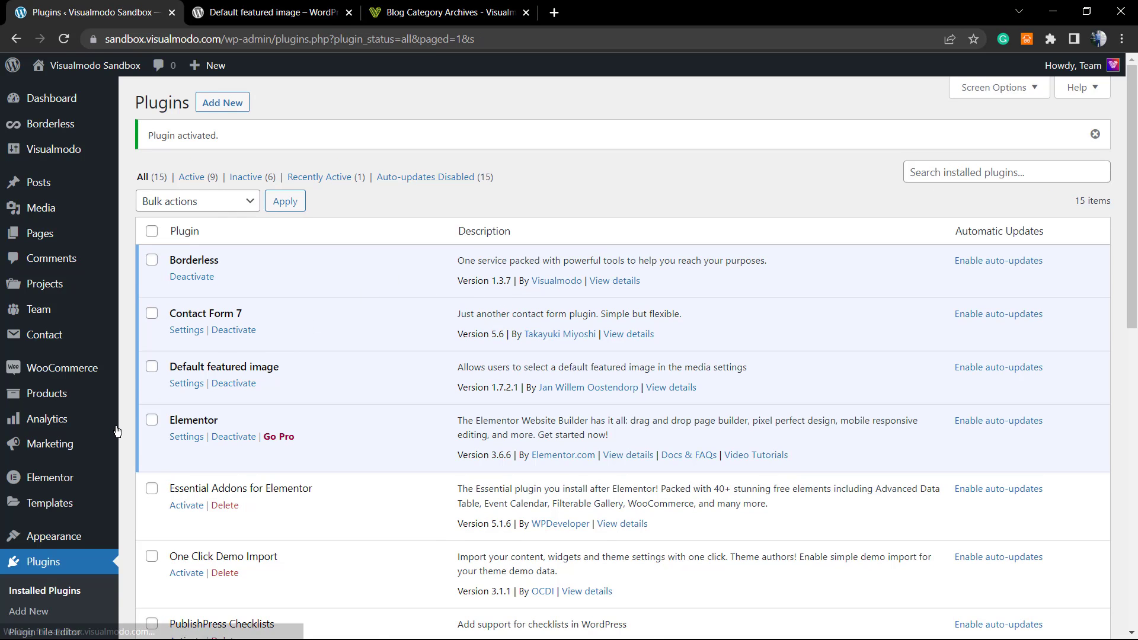
pyautogui.moveTo(113, 421)
pyautogui.scroll(-9, 324, 475)
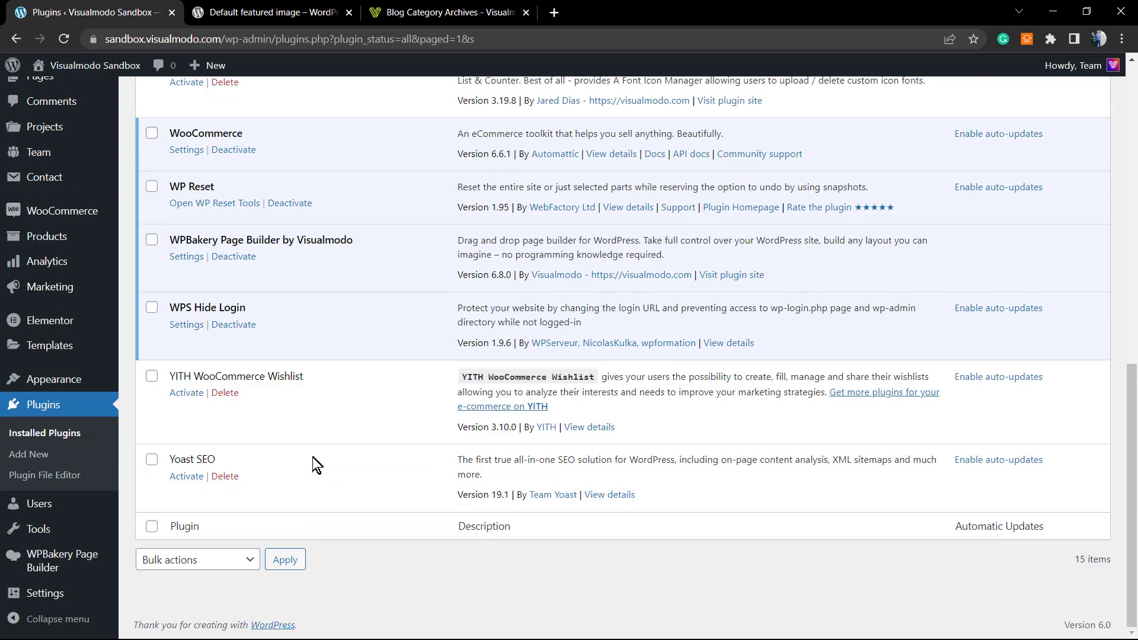
pyautogui.scroll(4, 138, 410)
pyautogui.scroll(5, 182, 364)
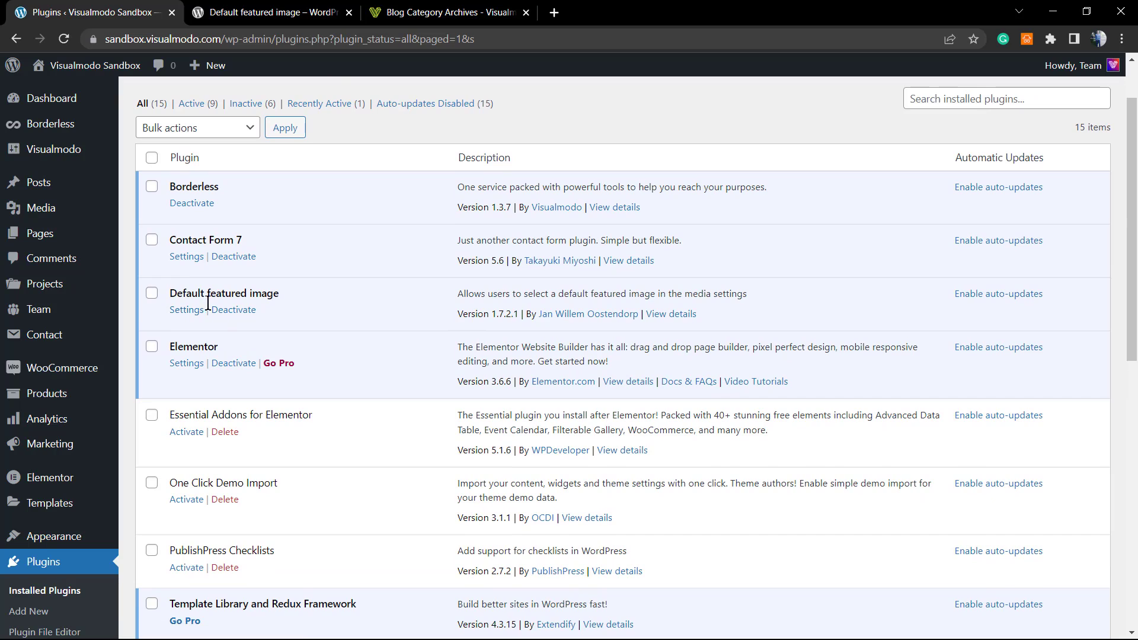
pyautogui.tripleClick(229, 291)
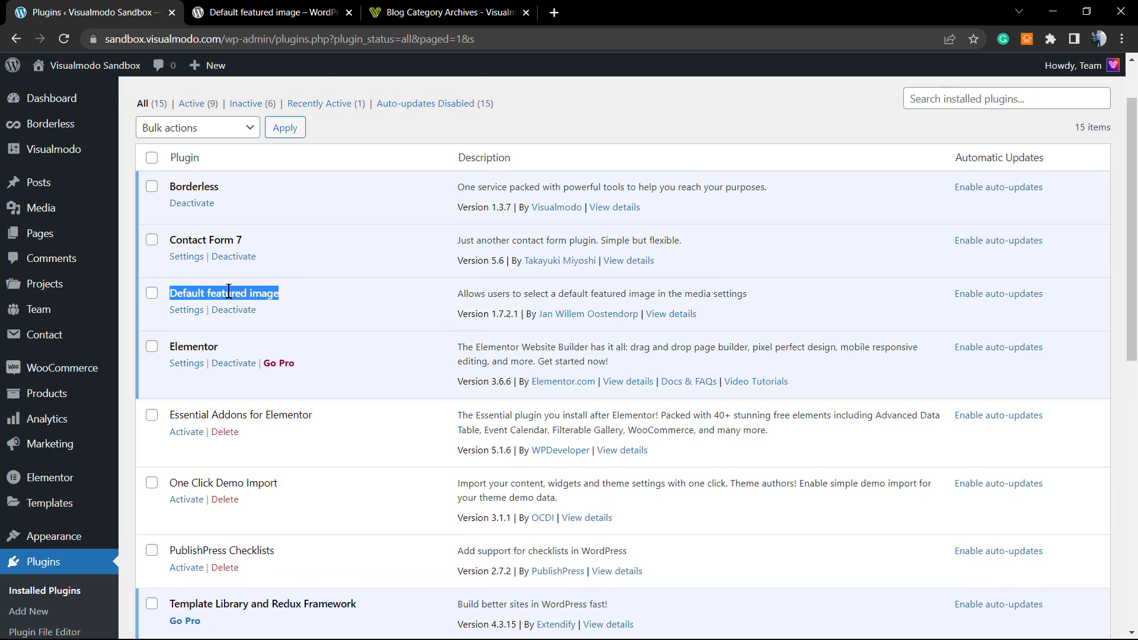
# Open the plugin's settings, reload Settings > Media, and locate the new Default featured image option.
pyautogui.click(186, 310)
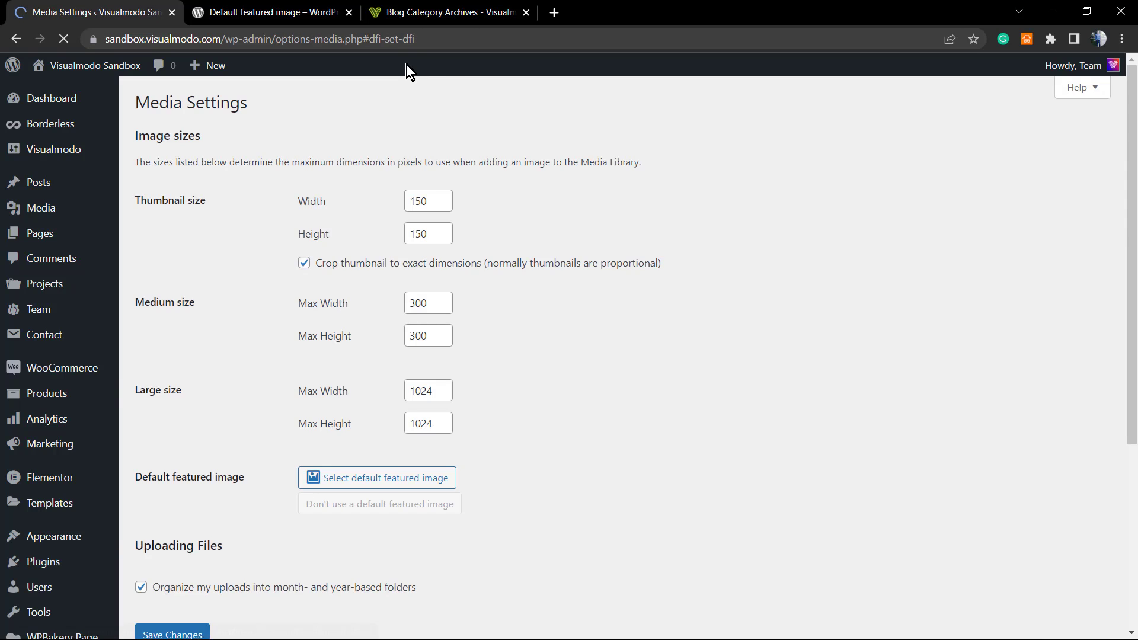
pyautogui.scroll(5, 282, 347)
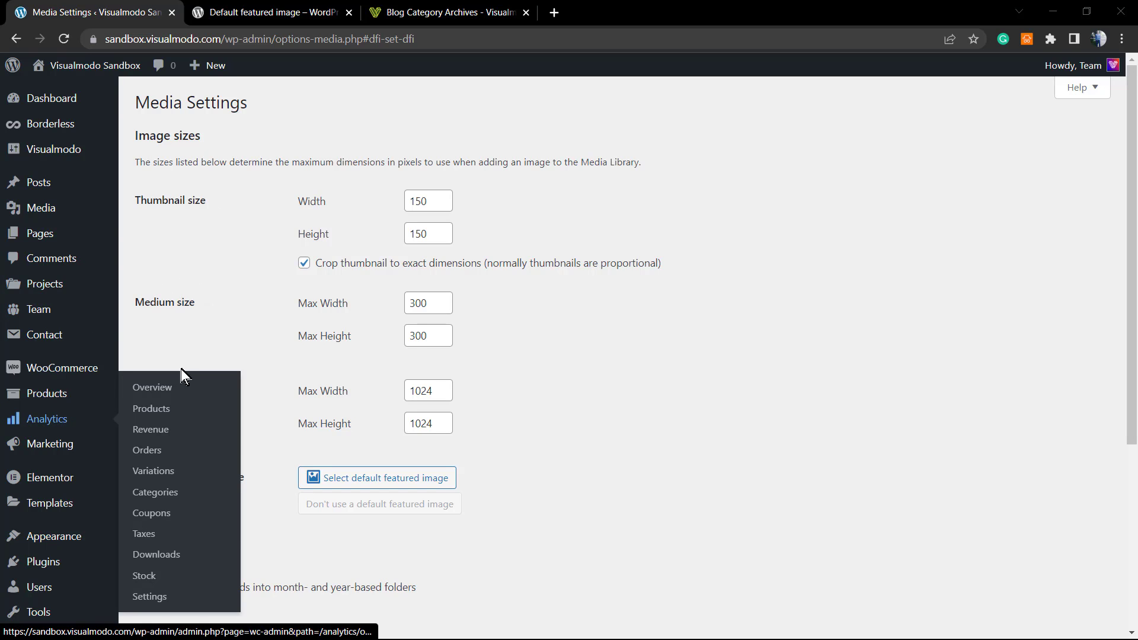
pyautogui.scroll(-4, 140, 315)
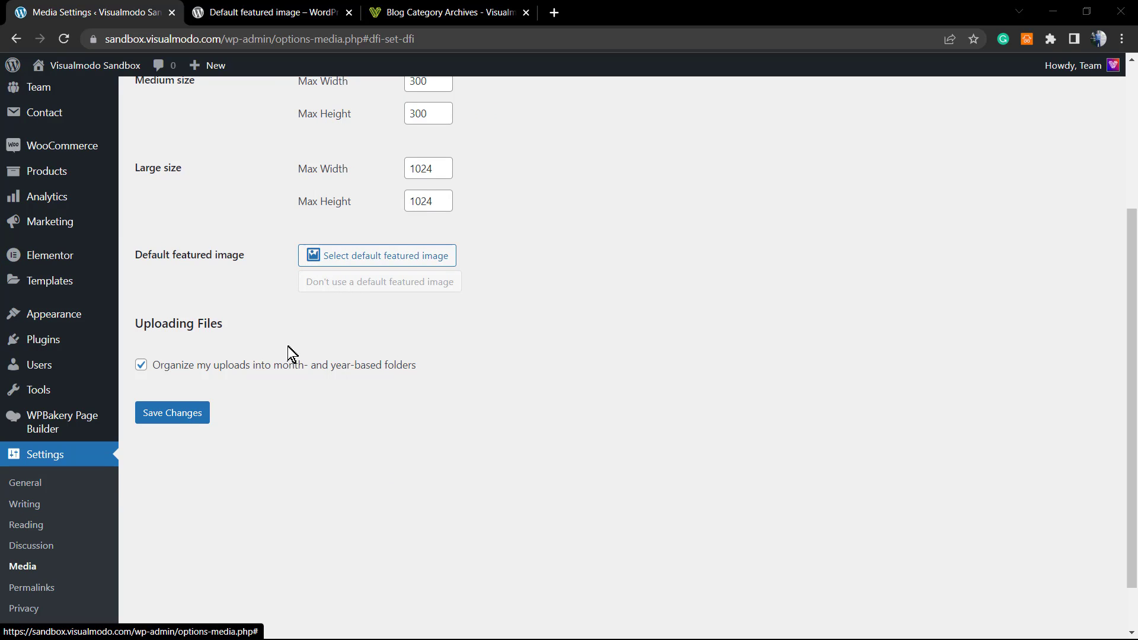
pyautogui.scroll(-1, 87, 443)
pyautogui.scroll(-1, 87, 443)
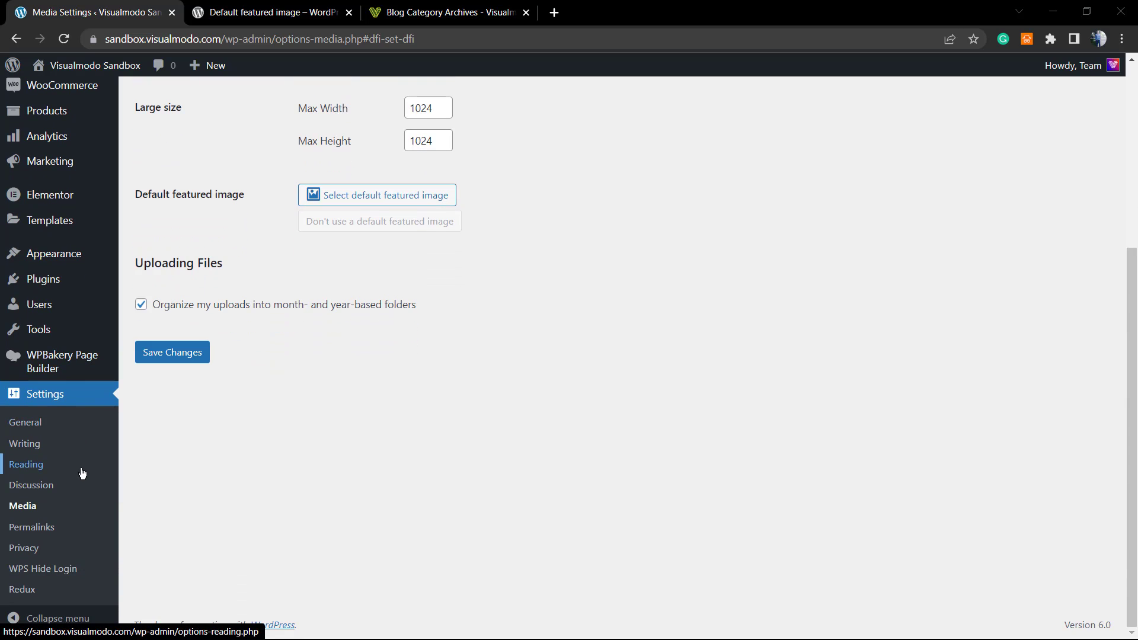
pyautogui.click(28, 508)
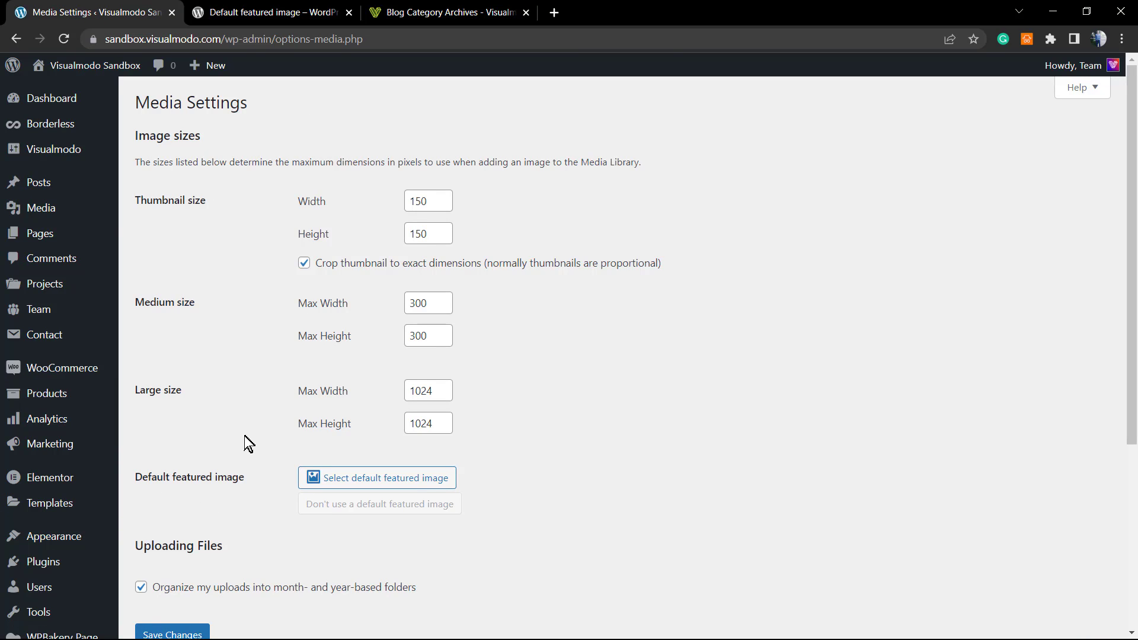
pyautogui.scroll(-2, 243, 435)
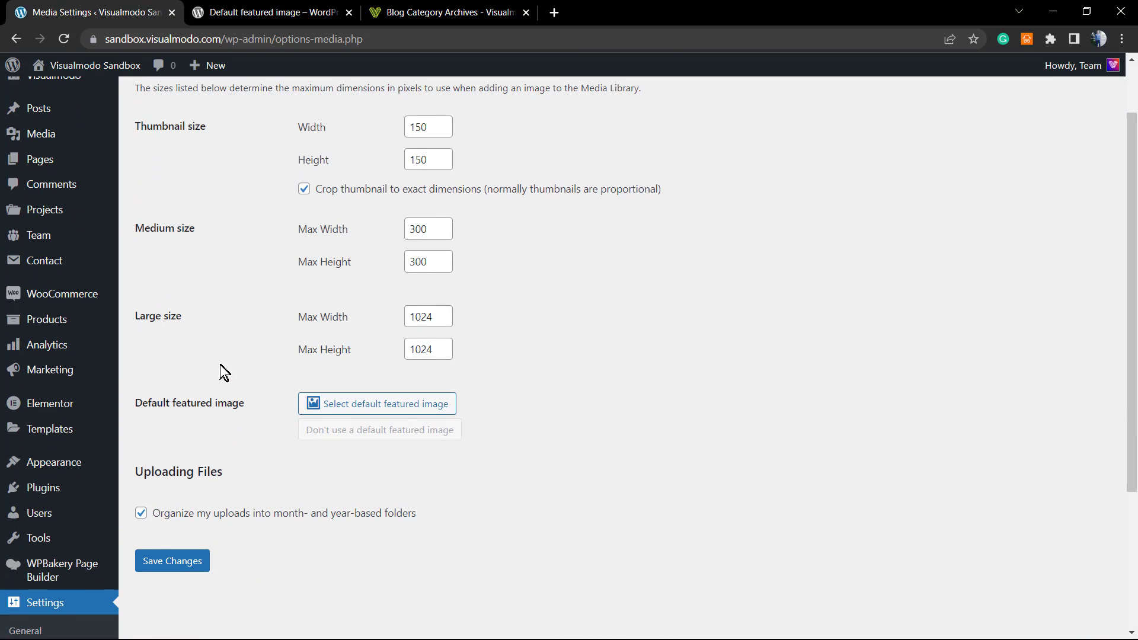
pyautogui.tripleClick(176, 402)
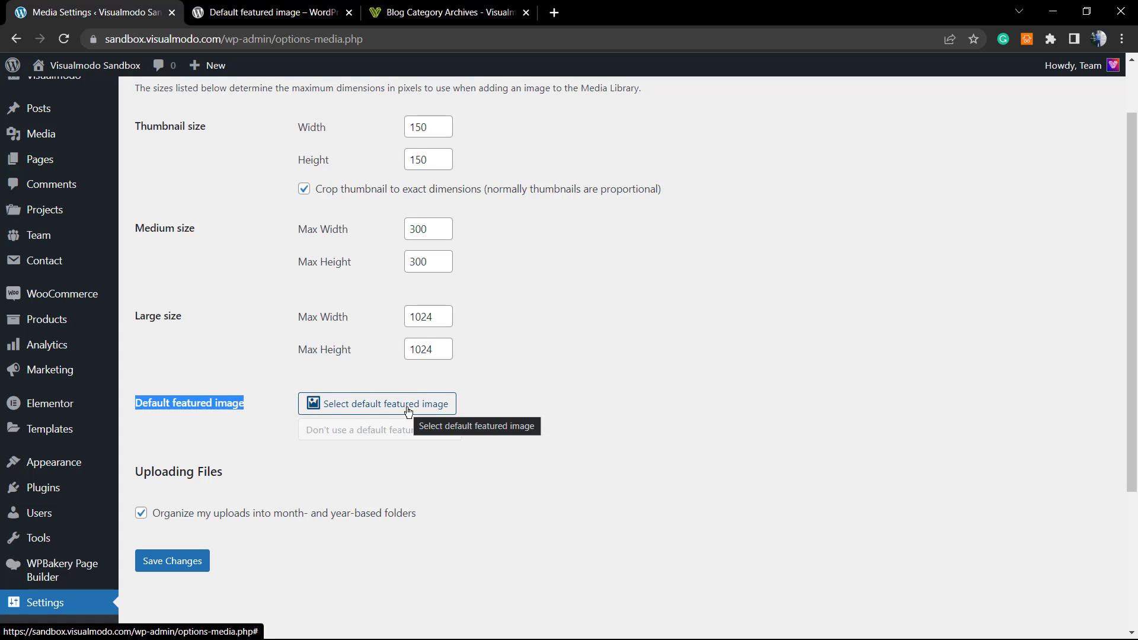
# Open the default featured image picker and browse the media library and upload tabs.
pyautogui.click(386, 410)
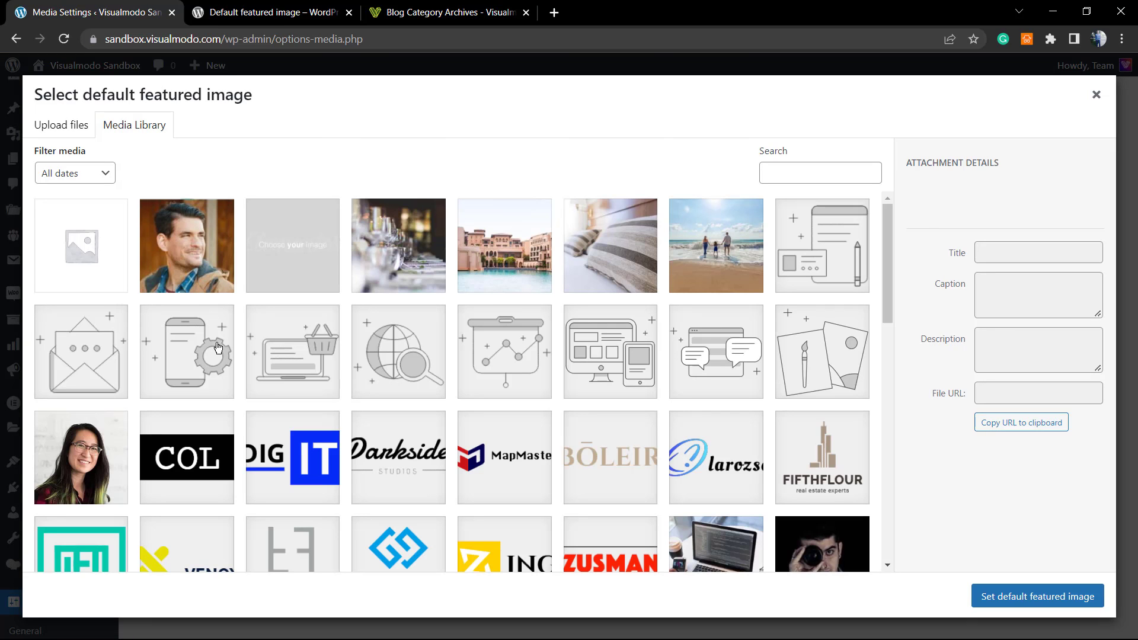
pyautogui.scroll(-7, 490, 306)
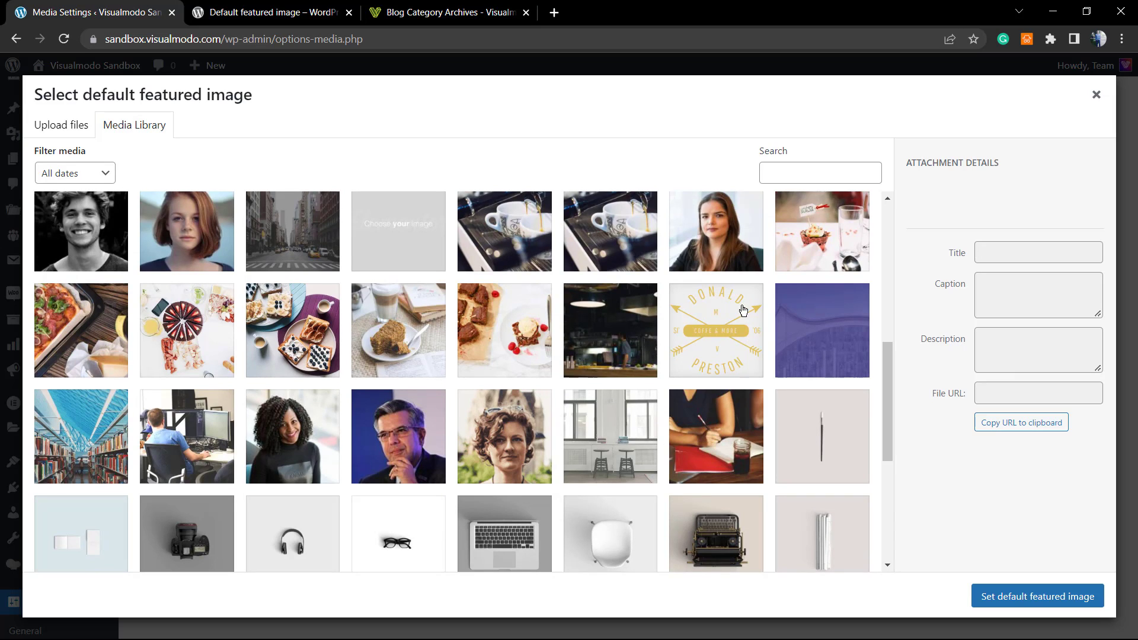
pyautogui.scroll(-3, 717, 403)
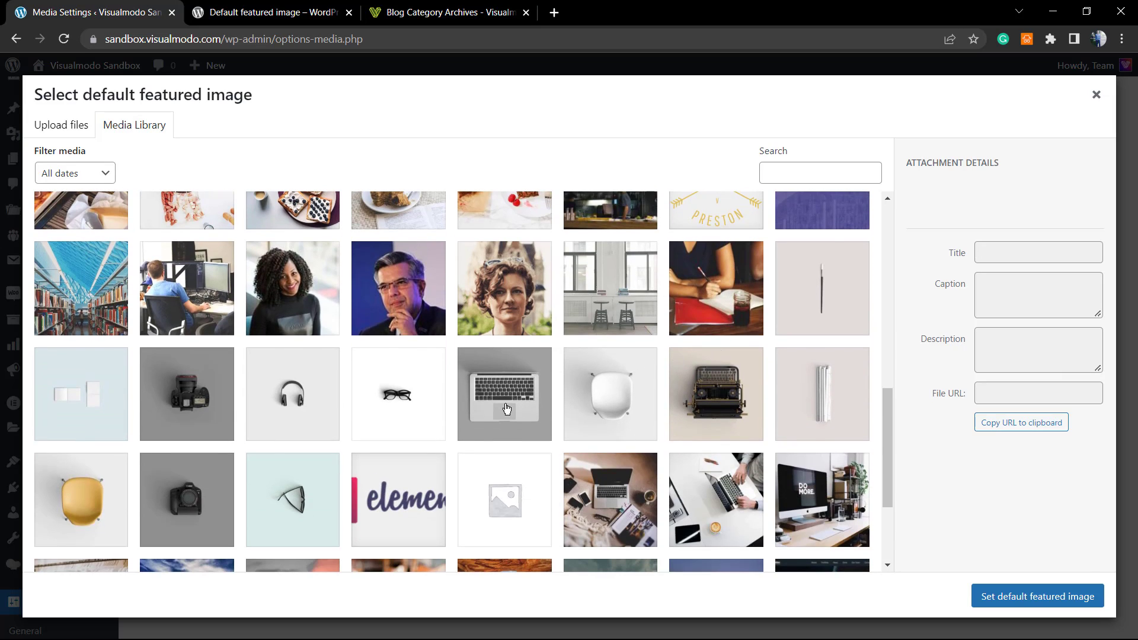
pyautogui.click(505, 408)
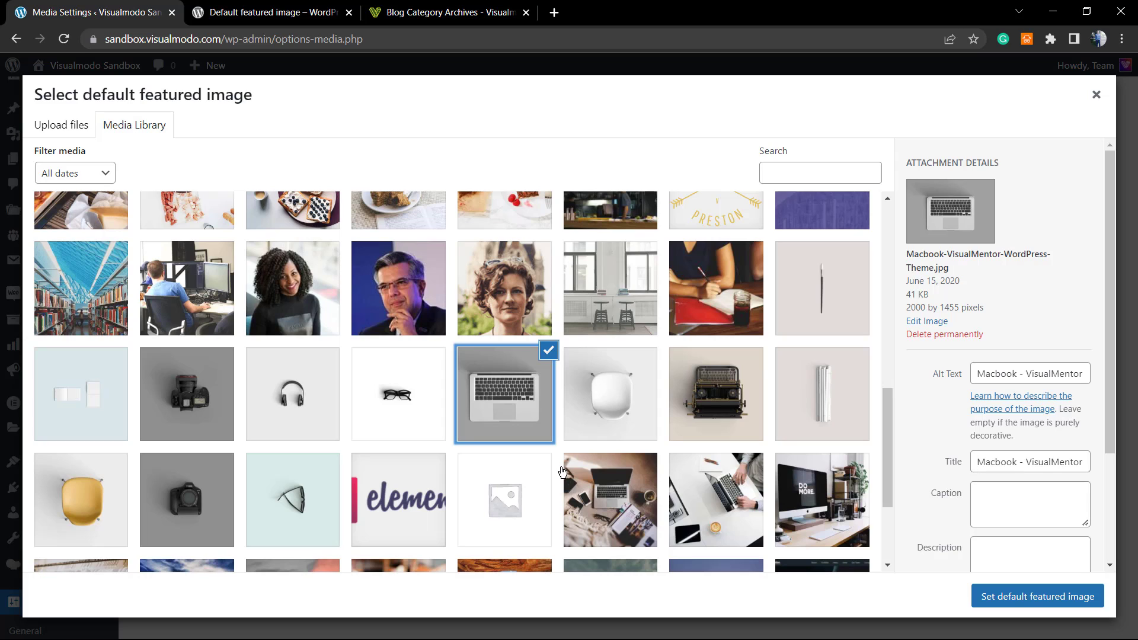
pyautogui.scroll(-1, 453, 439)
pyautogui.scroll(-3, 453, 438)
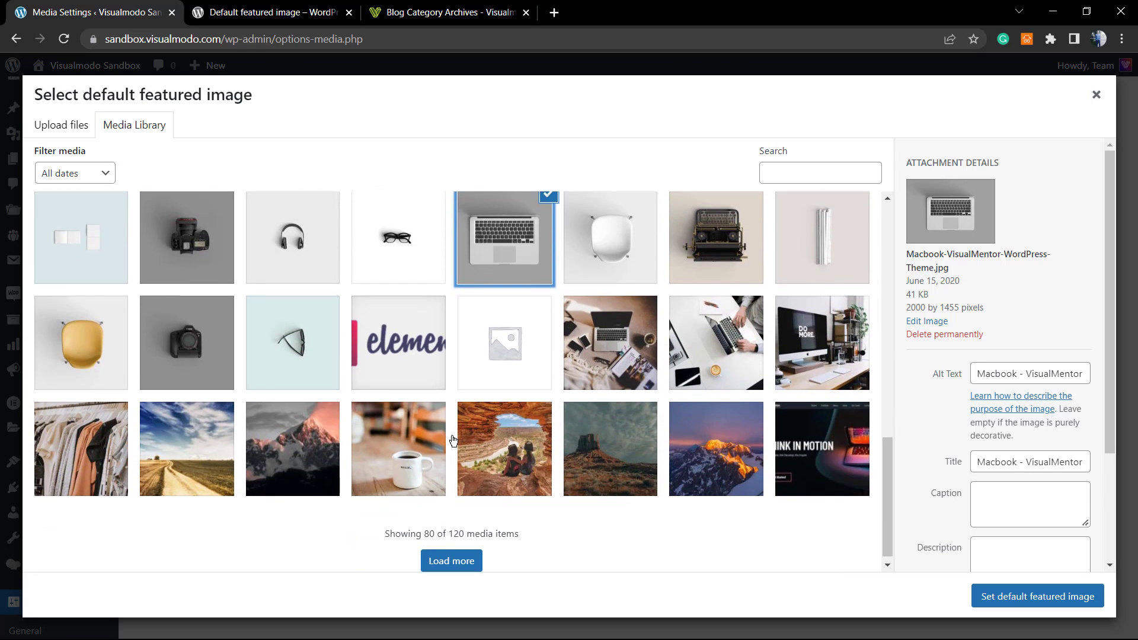
pyautogui.click(720, 459)
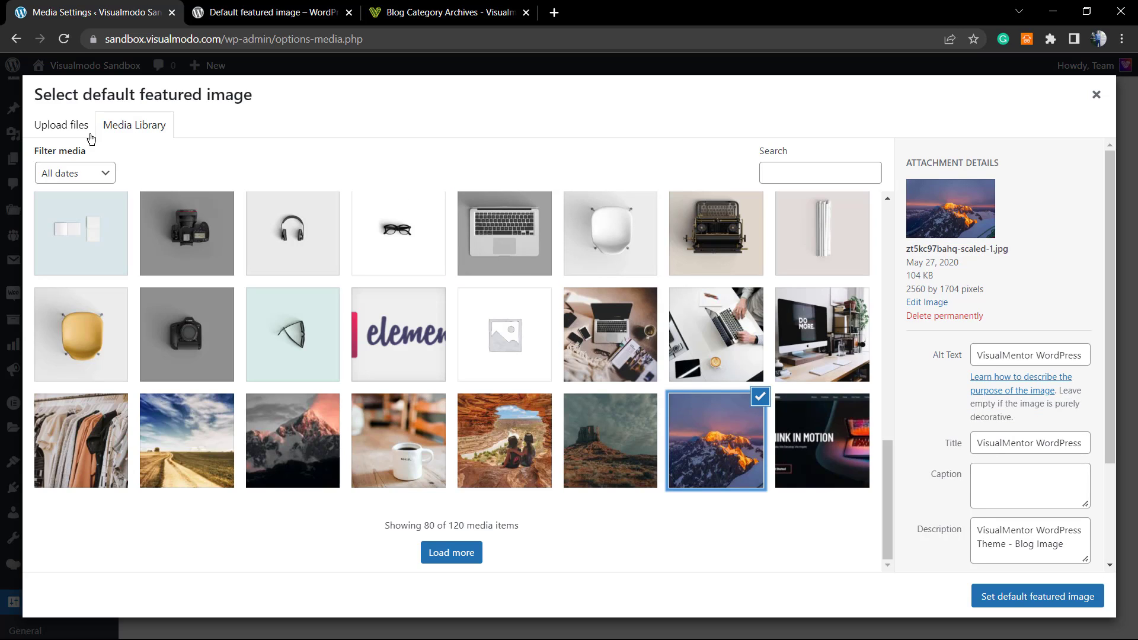
pyautogui.click(70, 134)
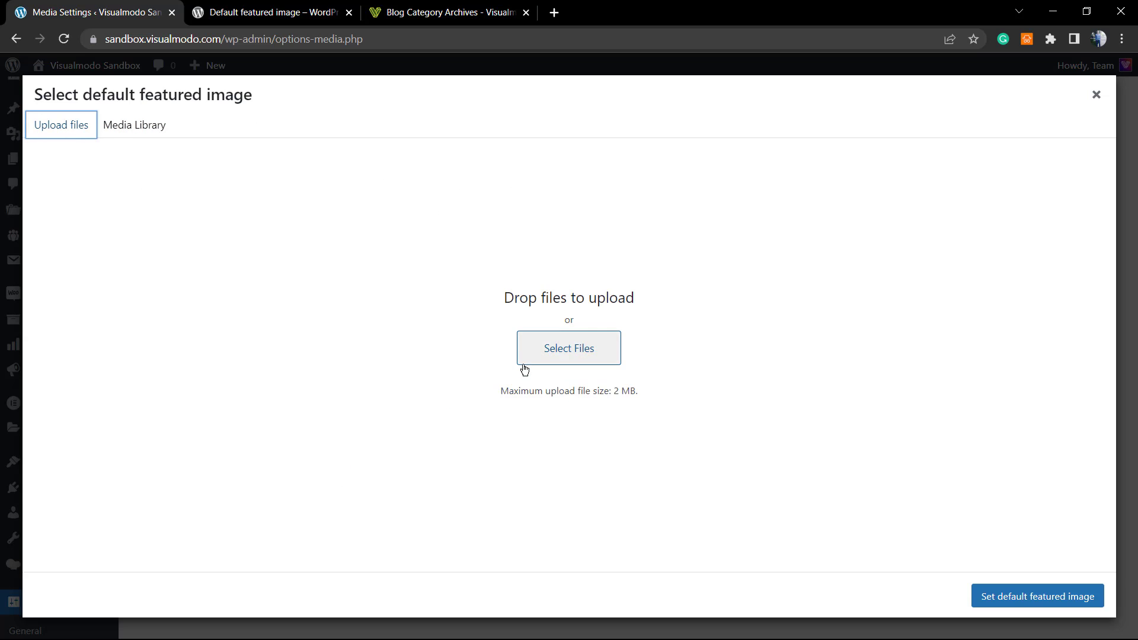
pyautogui.click(145, 126)
# Select the laptop photo Macbook-VisualMentor-WordPress-Theme.jpg and set it as default featured image.
pyautogui.scroll(-5, 484, 299)
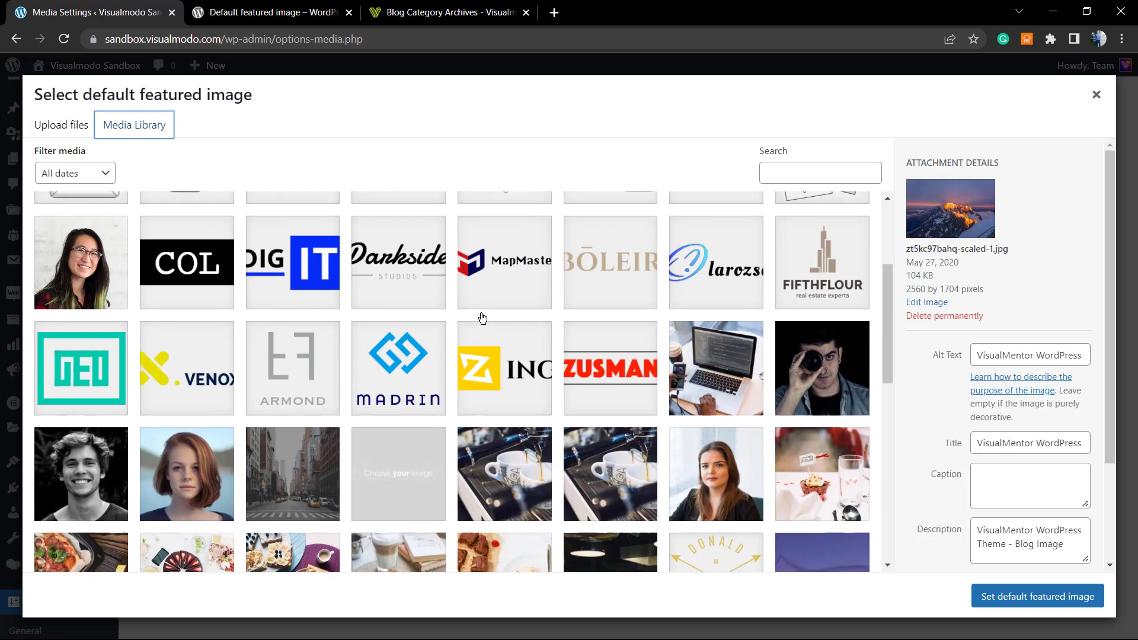
pyautogui.scroll(-2, 484, 316)
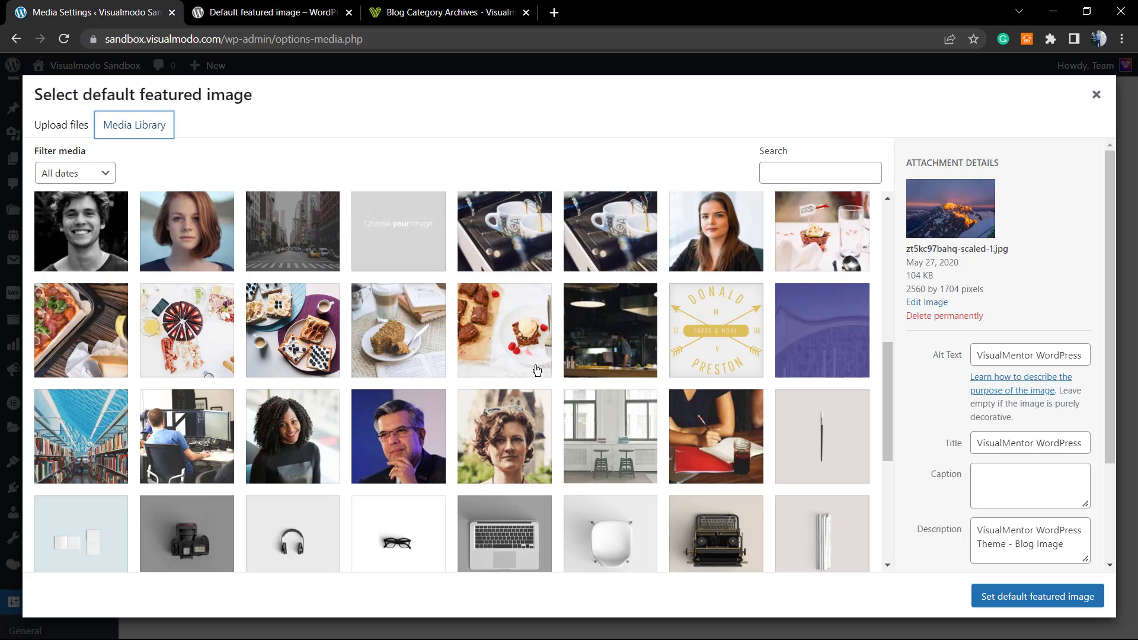
pyautogui.scroll(-2, 541, 368)
pyautogui.click(521, 388)
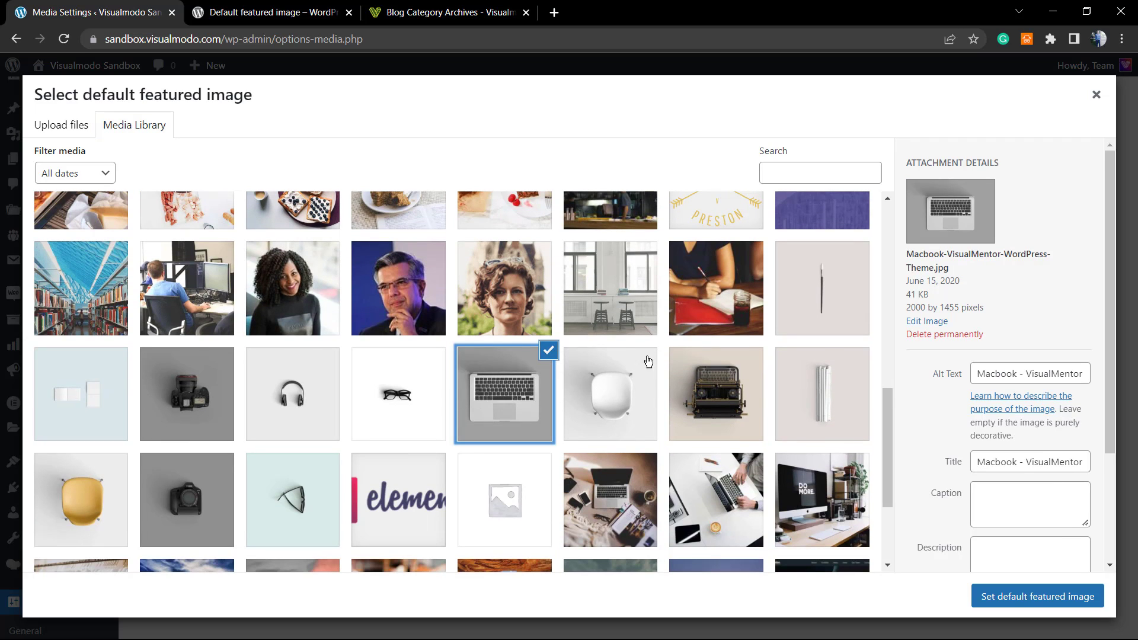
pyautogui.click(1040, 597)
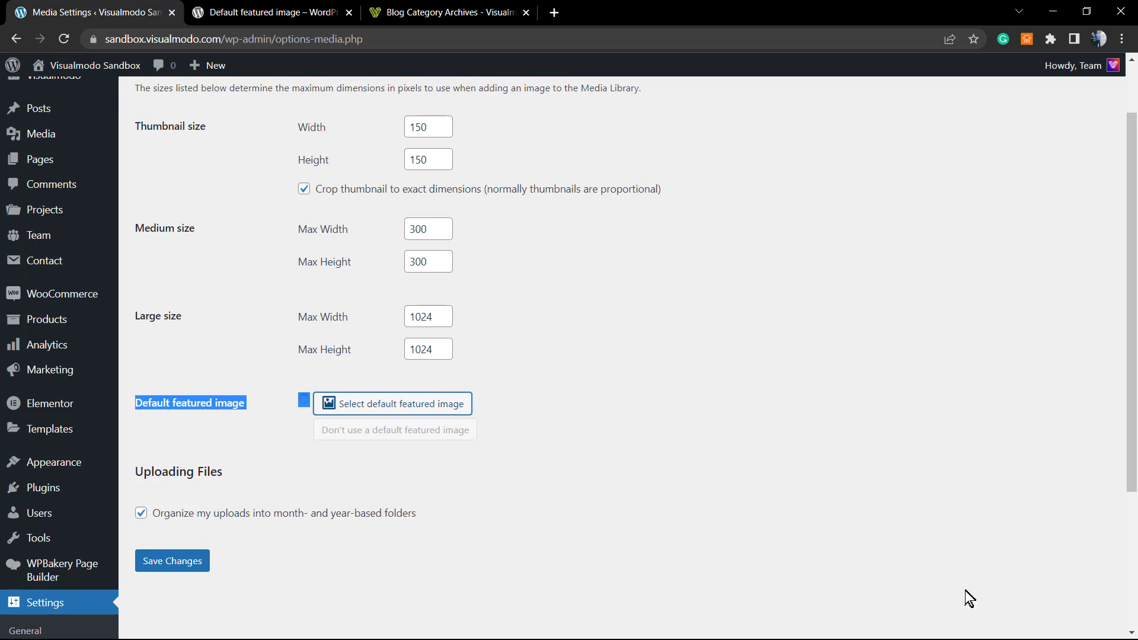
# Clear the text highlight and scroll down to the Save Changes button.
pyautogui.click(279, 372)
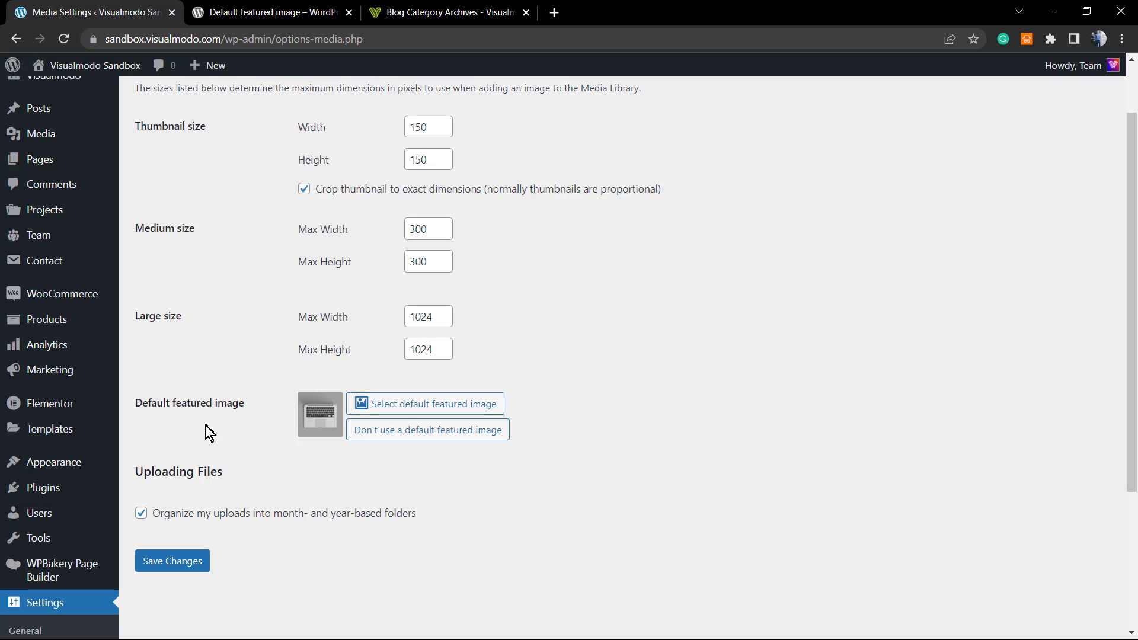
pyautogui.scroll(1, 315, 414)
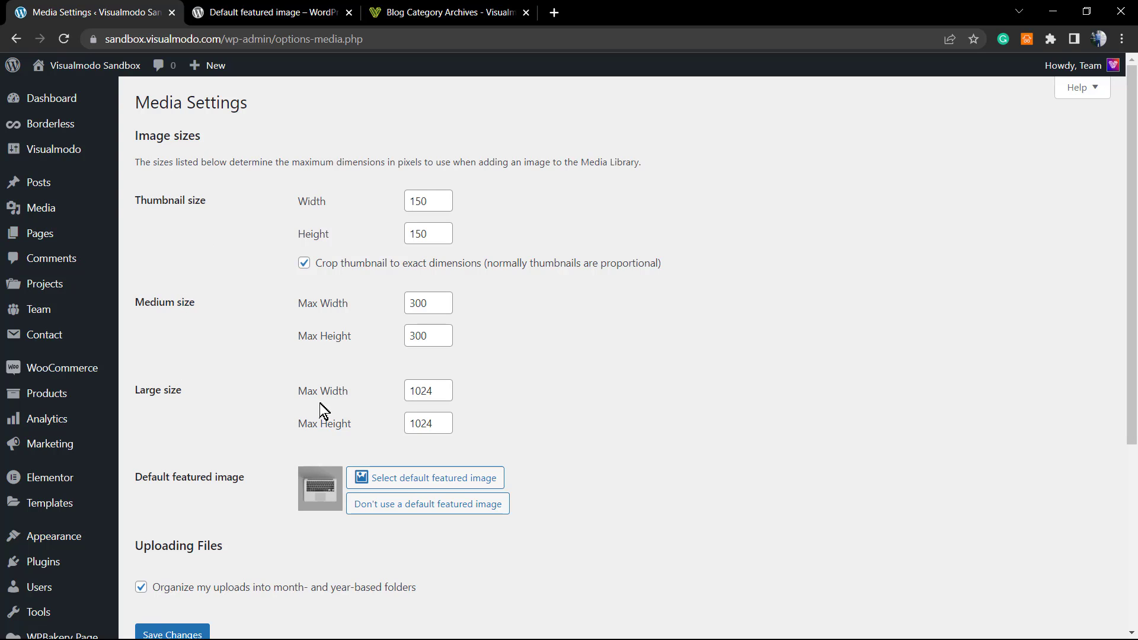
pyautogui.scroll(-5, 394, 326)
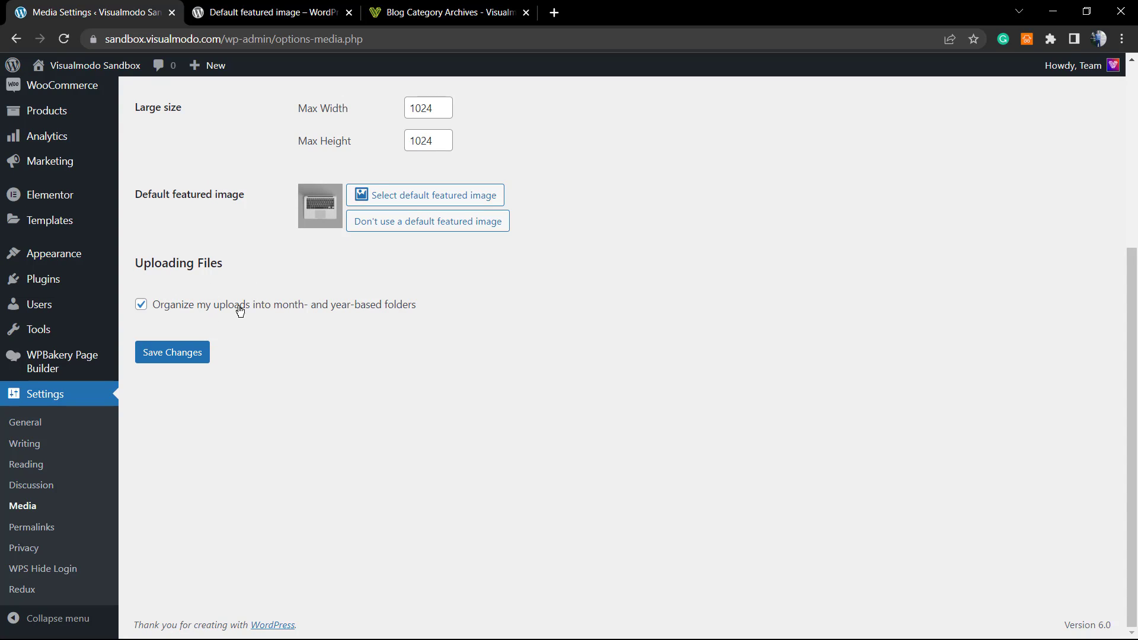
# Save the Media Settings and verify the Settings saved notice and laptop thumbnail.
pyautogui.click(201, 358)
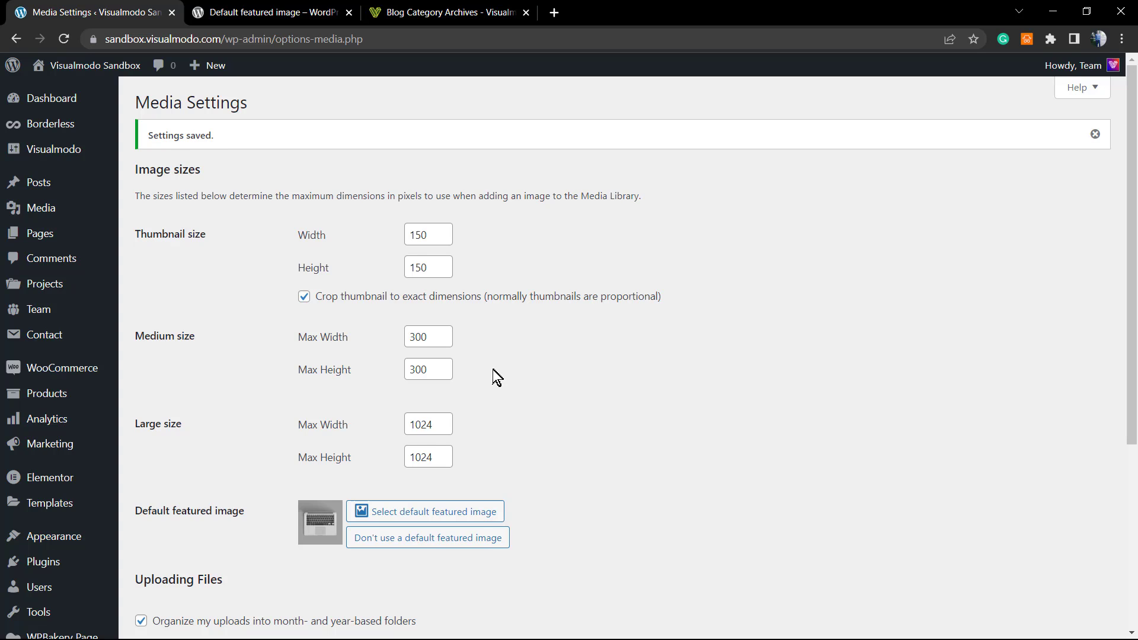
pyautogui.scroll(-2, 492, 369)
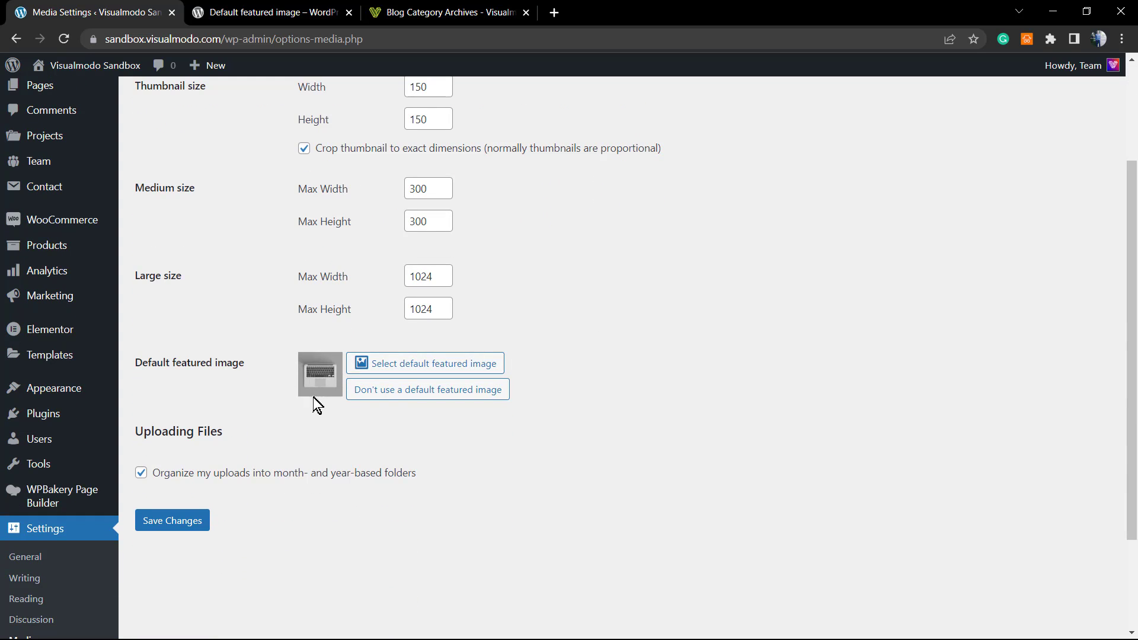
pyautogui.scroll(2, 285, 402)
pyautogui.scroll(-2, 272, 335)
# Switch to the wordpress.org tab showing the Default featured image plugin.
pyautogui.scroll(3, 246, 403)
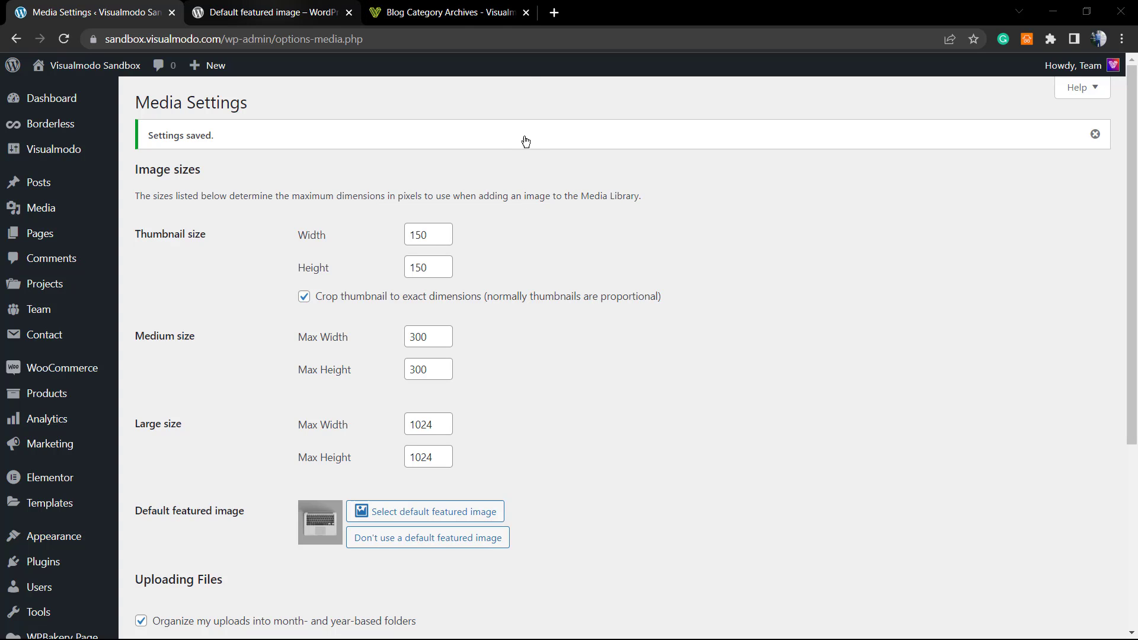
pyautogui.hotkey('ctrl', 'Tab')
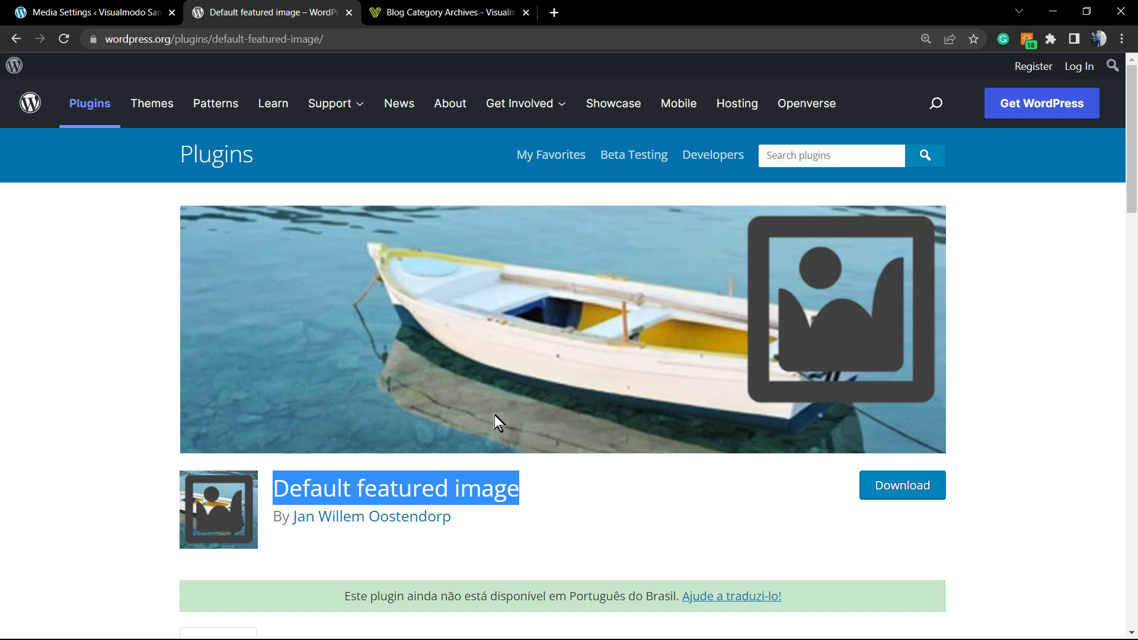
pyautogui.click(87, 11)
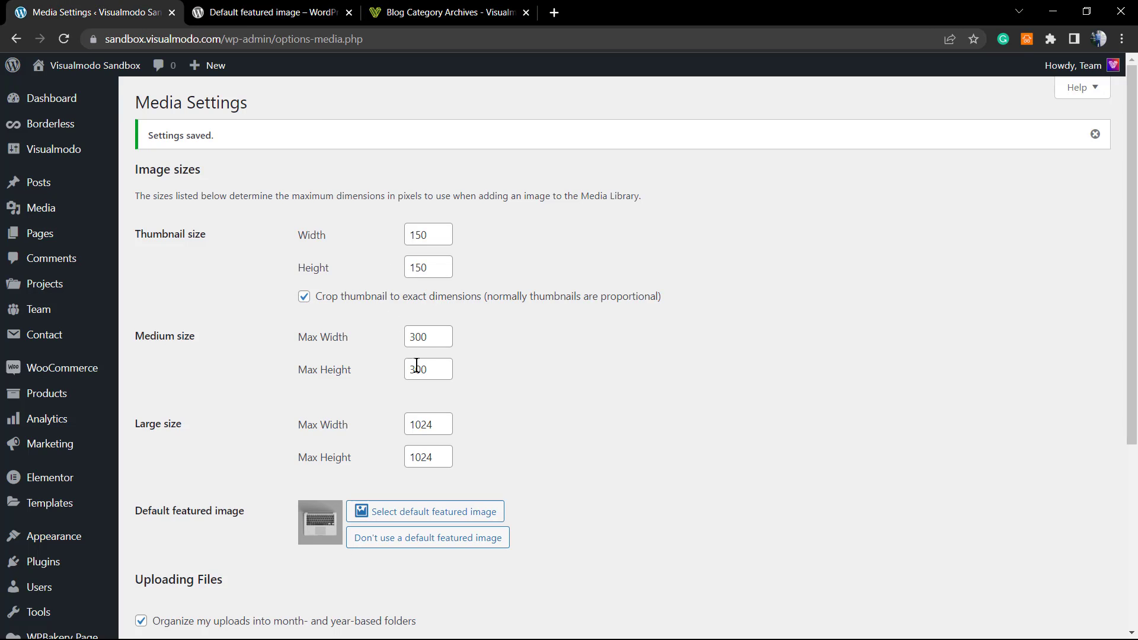